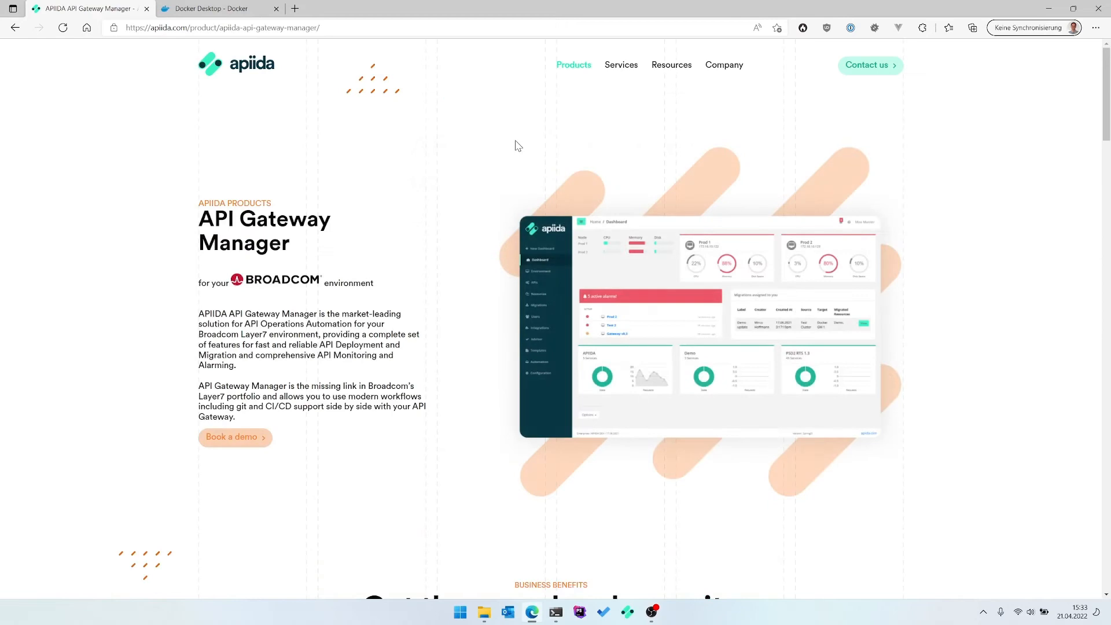
# Review the APIIDA benefits, open the Start Free Trial page, then switch to the Docker Desktop tab.
pyautogui.scroll(-5, 501, 167)
pyautogui.scroll(-3, 501, 167)
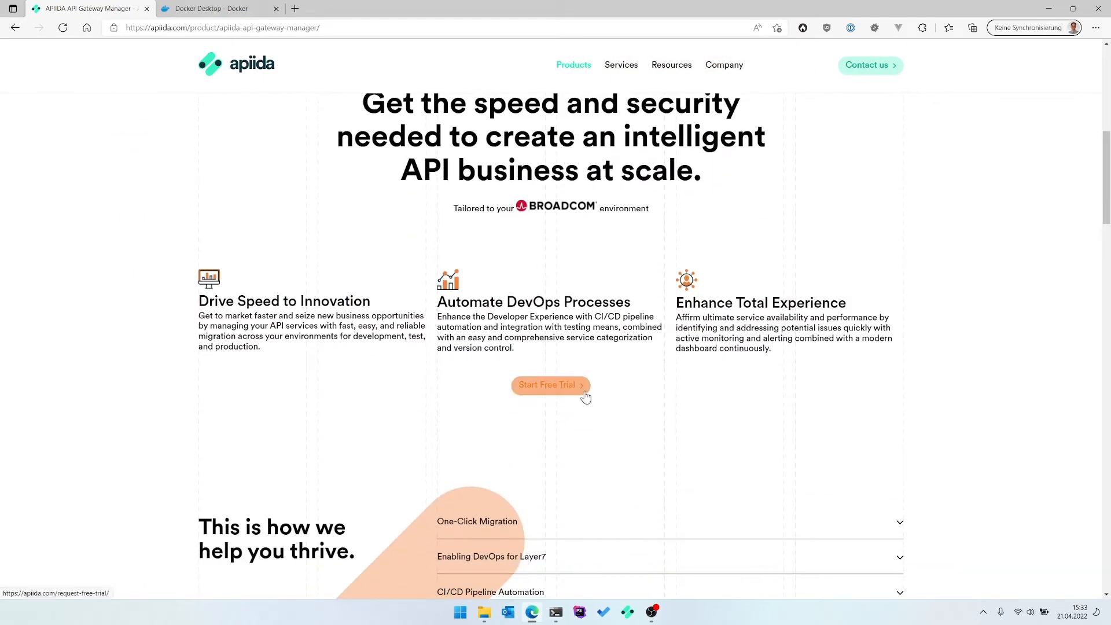
pyautogui.click(585, 396)
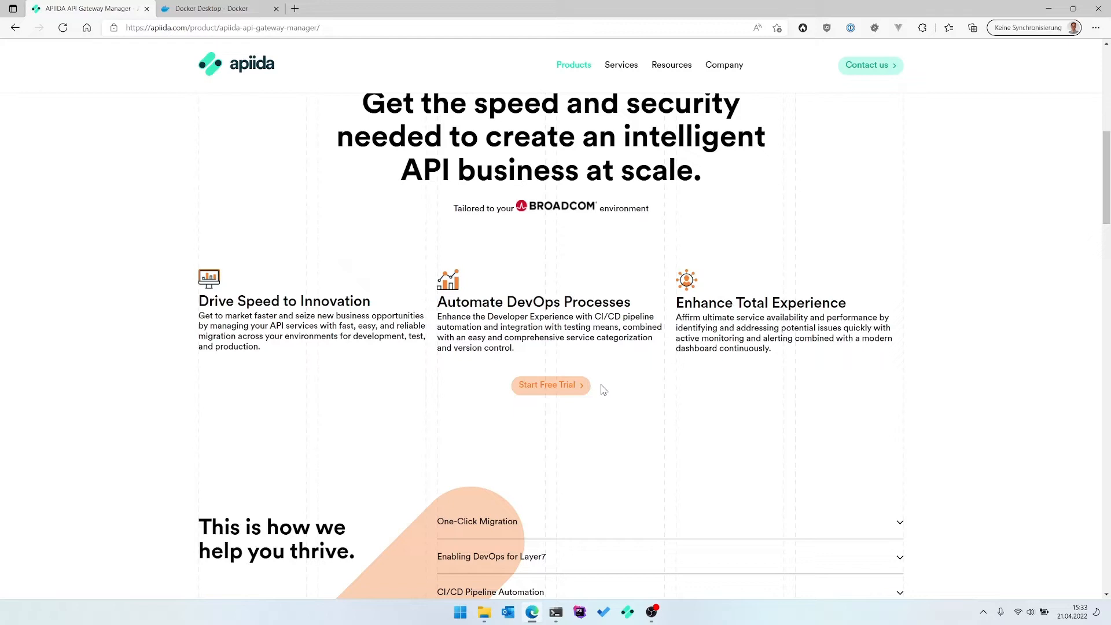
pyautogui.click(220, 7)
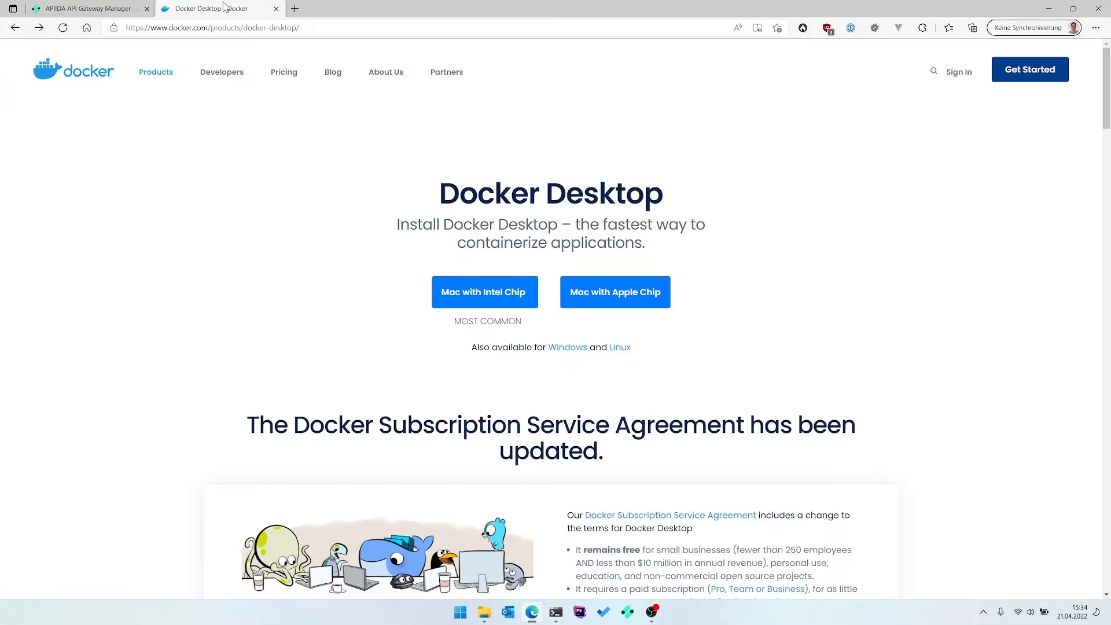
# Go to kb.apiida.com and open the API Gateway Manager Installation page.
pyautogui.click(223, 28)
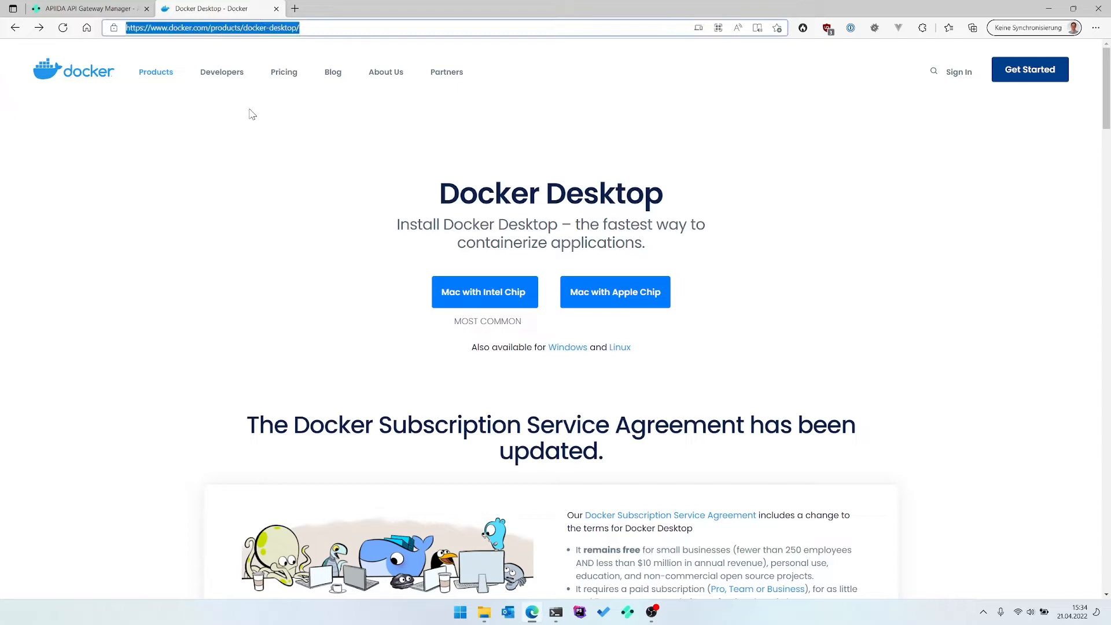
pyautogui.write('k')
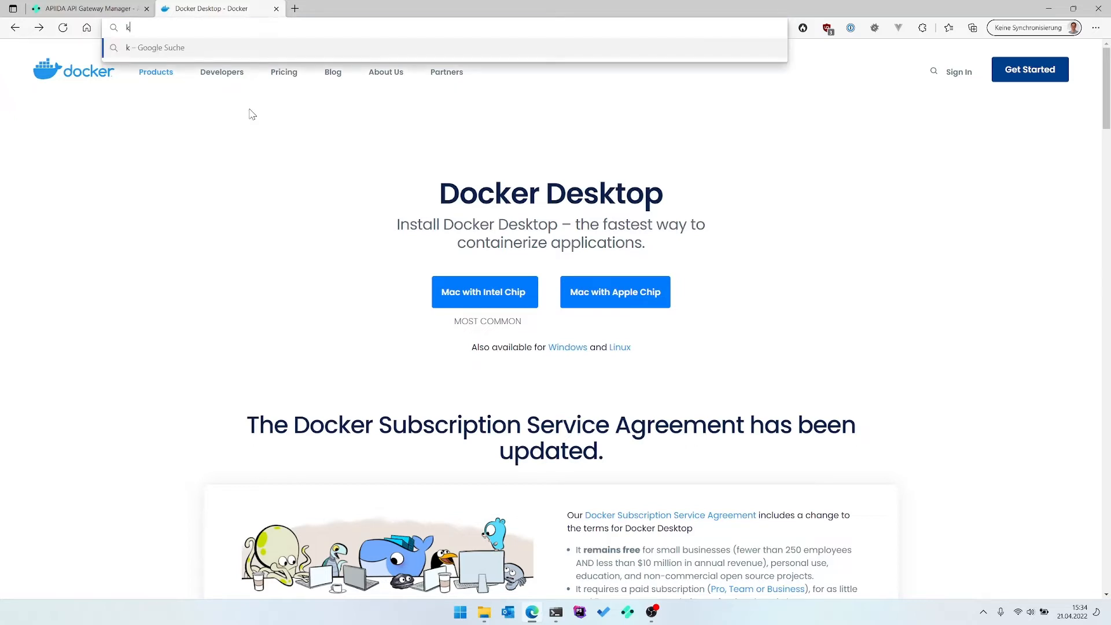
pyautogui.write('b.apiida.com')
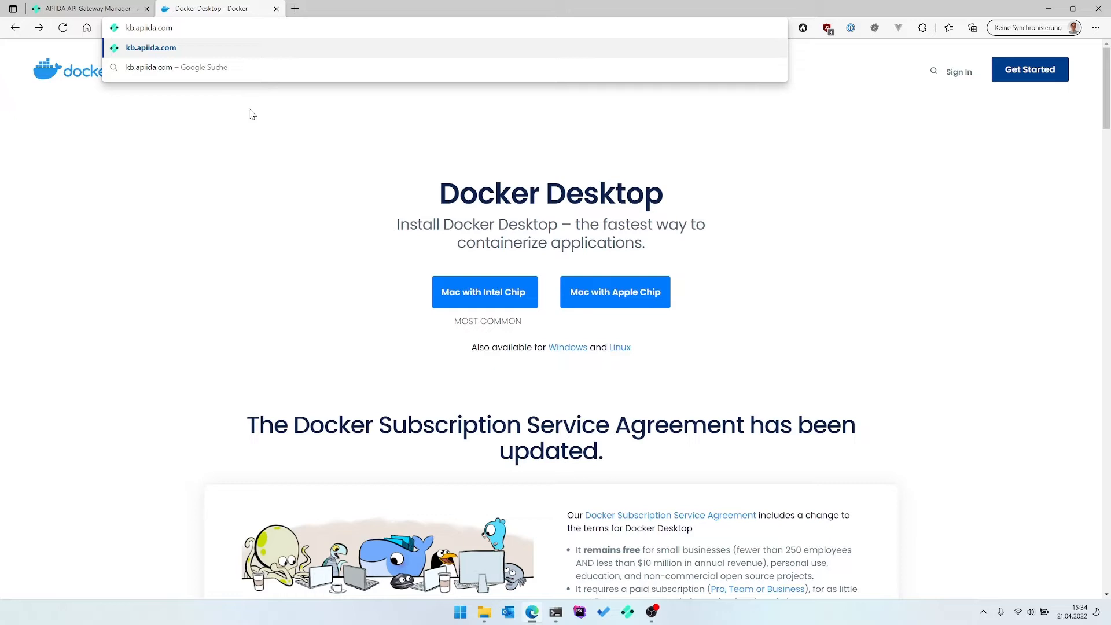
pyautogui.press('Return')
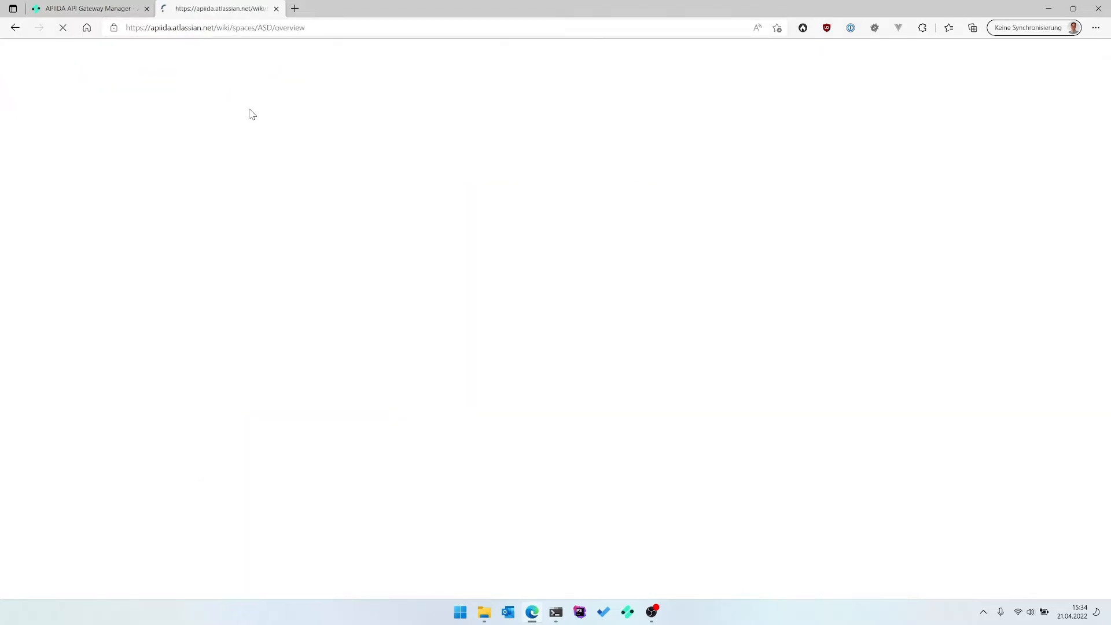
pyautogui.click(439, 198)
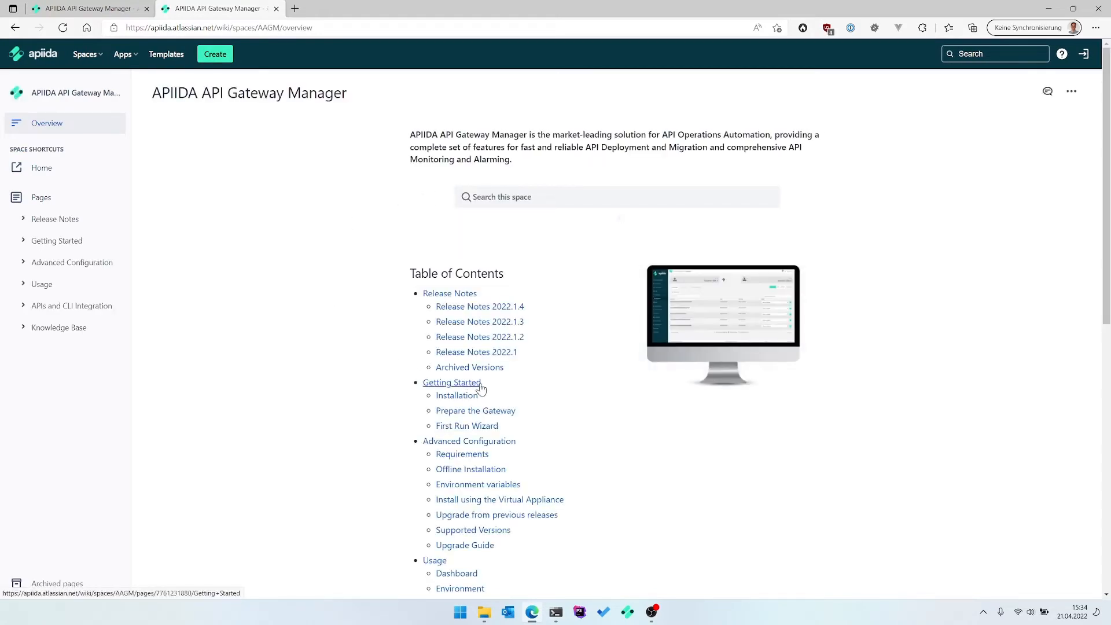
pyautogui.click(473, 398)
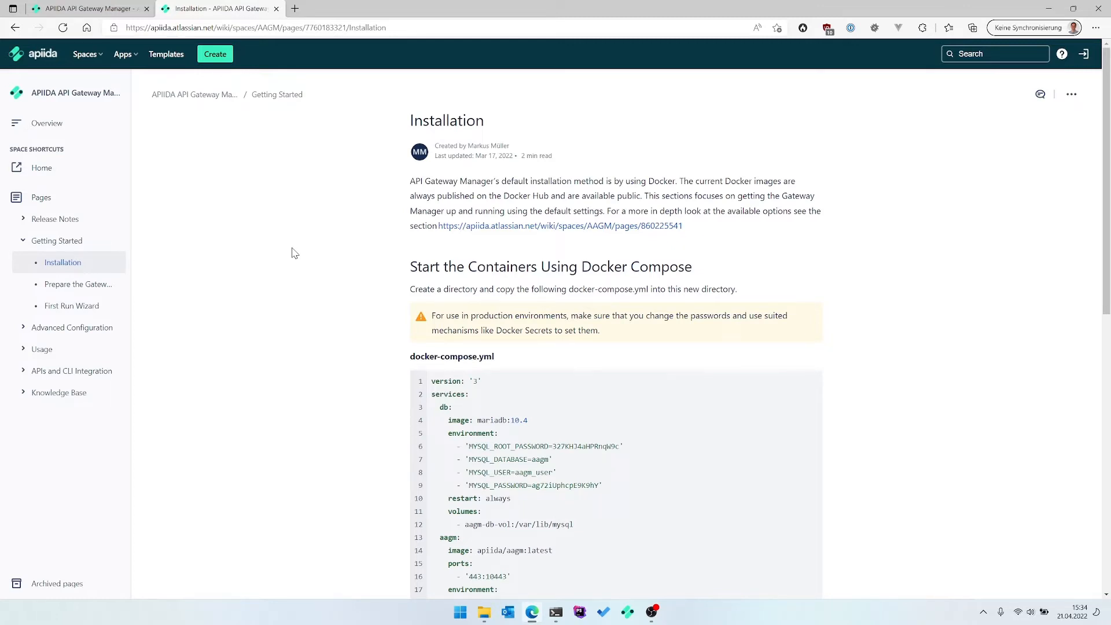
# Copy the docker-compose.yml text and enter 'code docker-compose.yml' in a new PowerShell terminal.
pyautogui.scroll(-4, 283, 256)
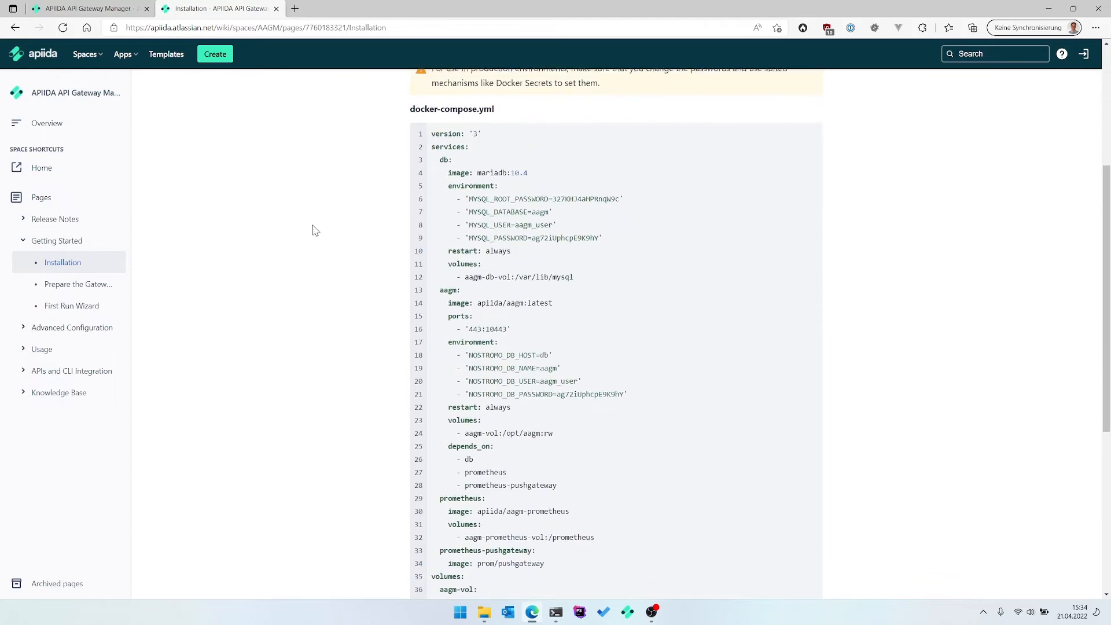
pyautogui.moveTo(433, 124); pyautogui.dragTo(548, 443)
pyautogui.scroll(-3, 593, 272)
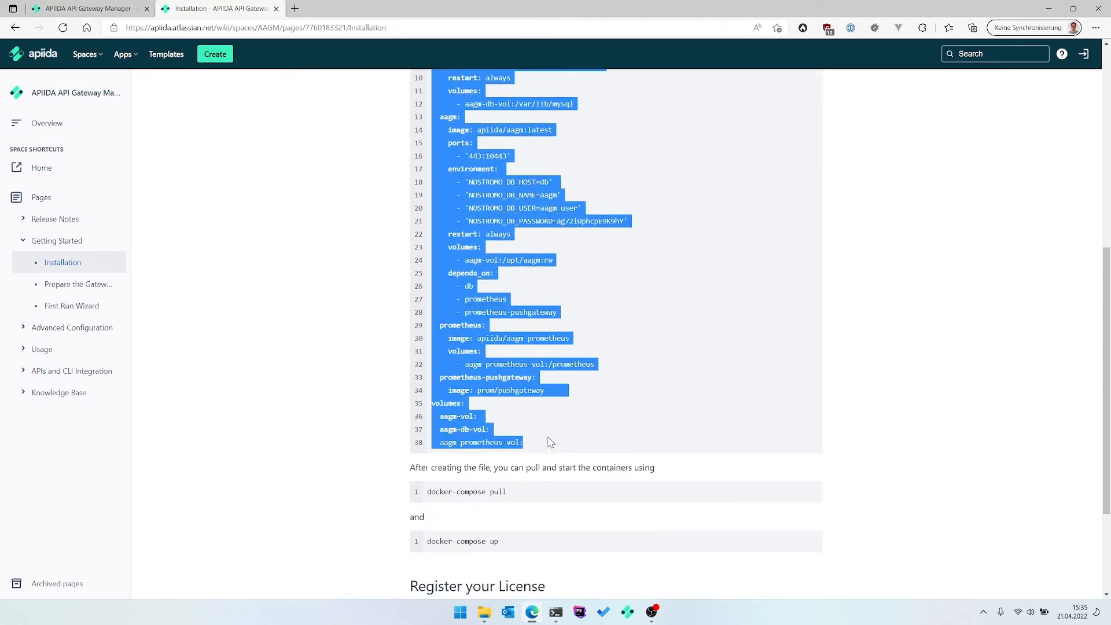
pyautogui.click(555, 612)
pyautogui.write('code')
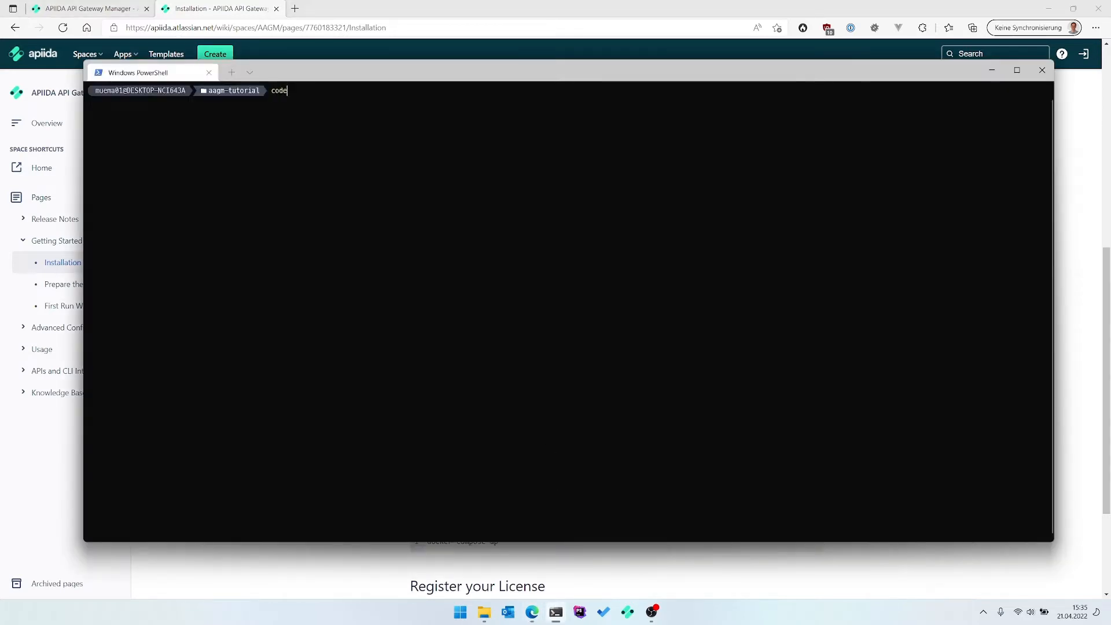
pyautogui.write(' docker-compose.yml')
# Open docker-compose.yml in VS Code, paste the Compose configuration, save it and close the editor.
pyautogui.press('Return')
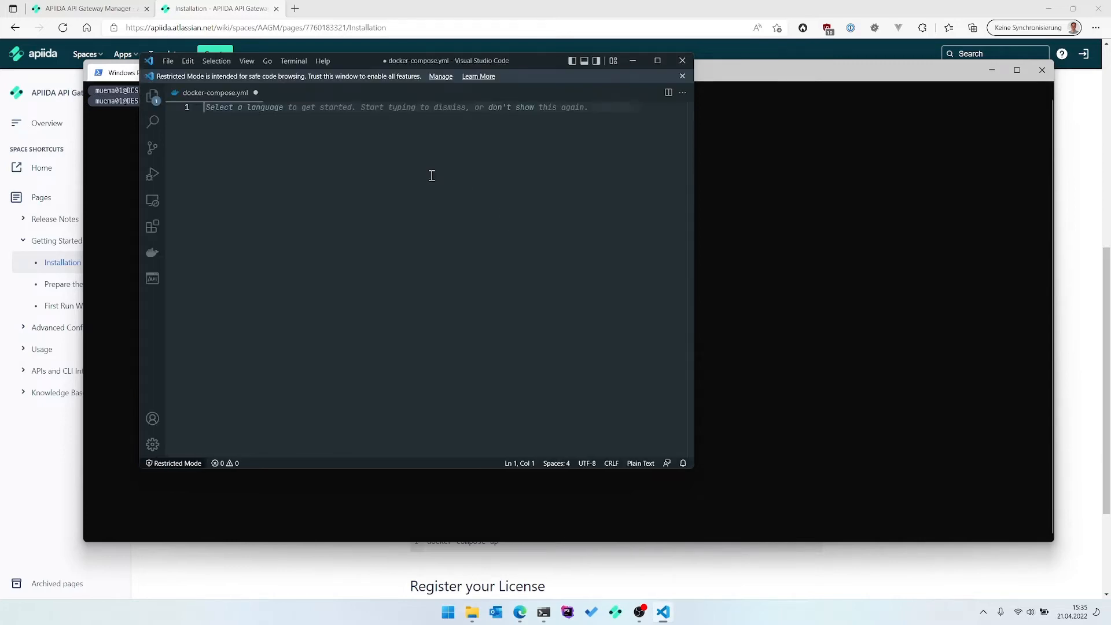
pyautogui.hotkey('ctrl', 'v')
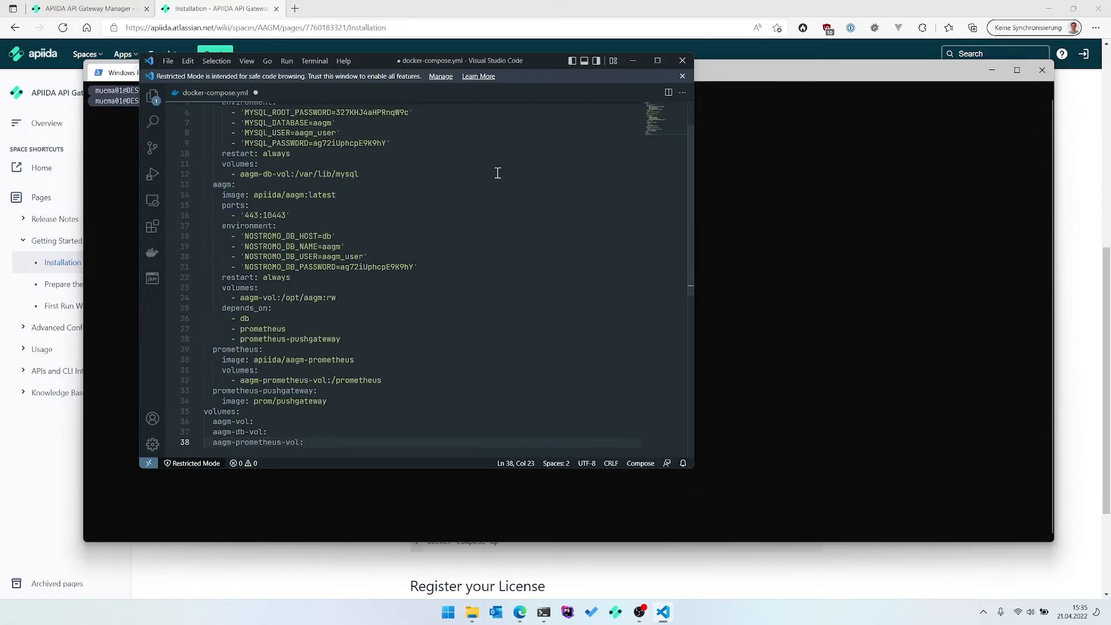
pyautogui.hotkey('ctrl', 's')
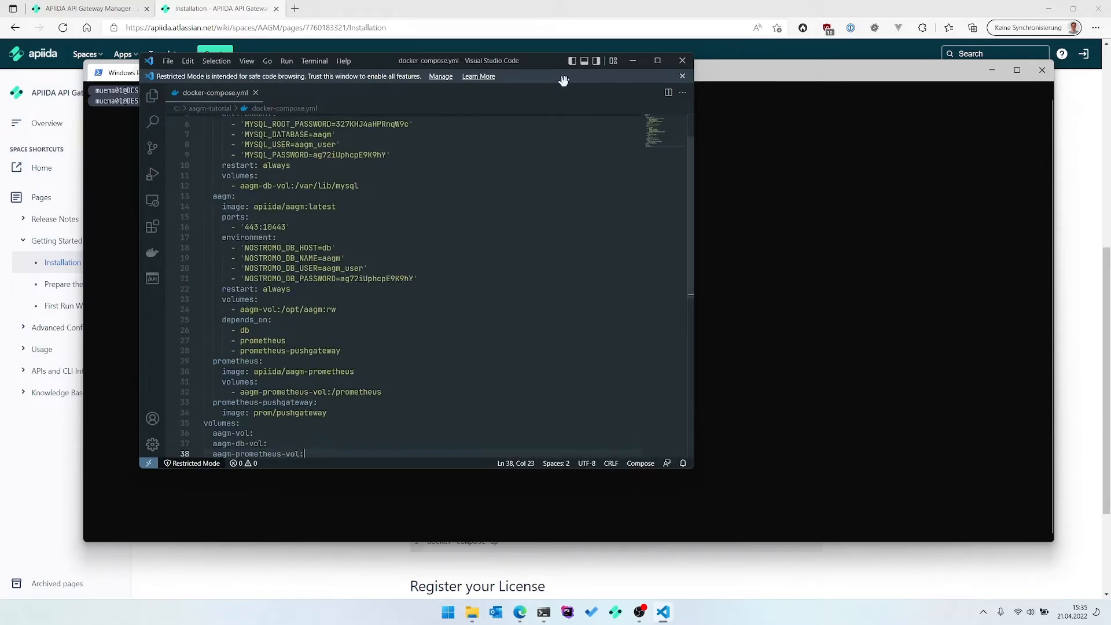
pyautogui.click(679, 61)
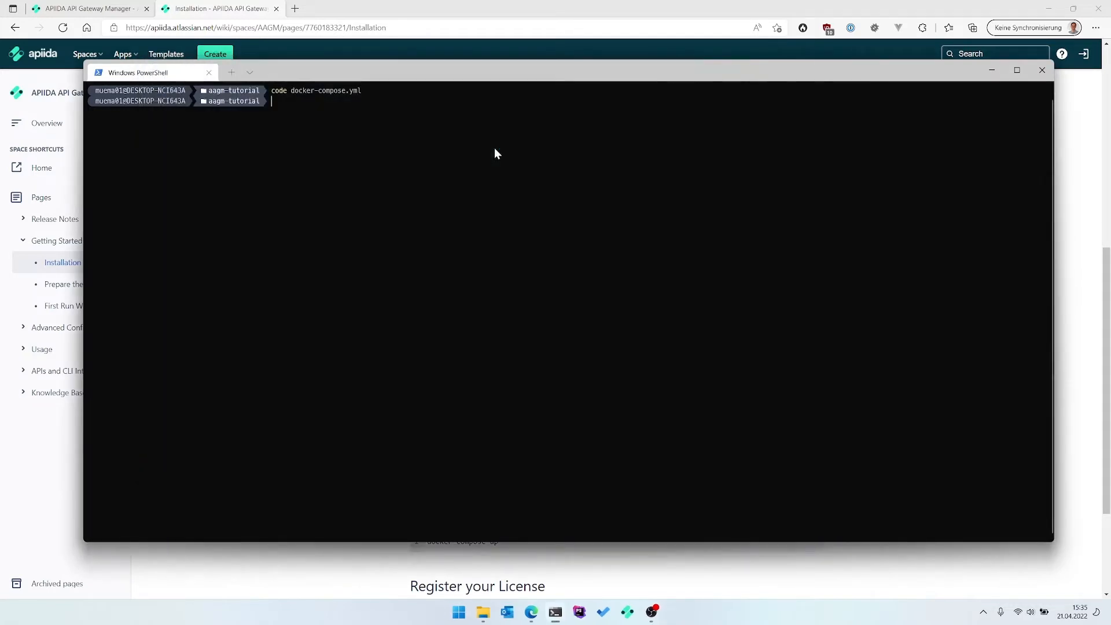
# Run docker-compose pull and docker-compose up, then open a new browser tab.
pyautogui.write('docker-compose pull')
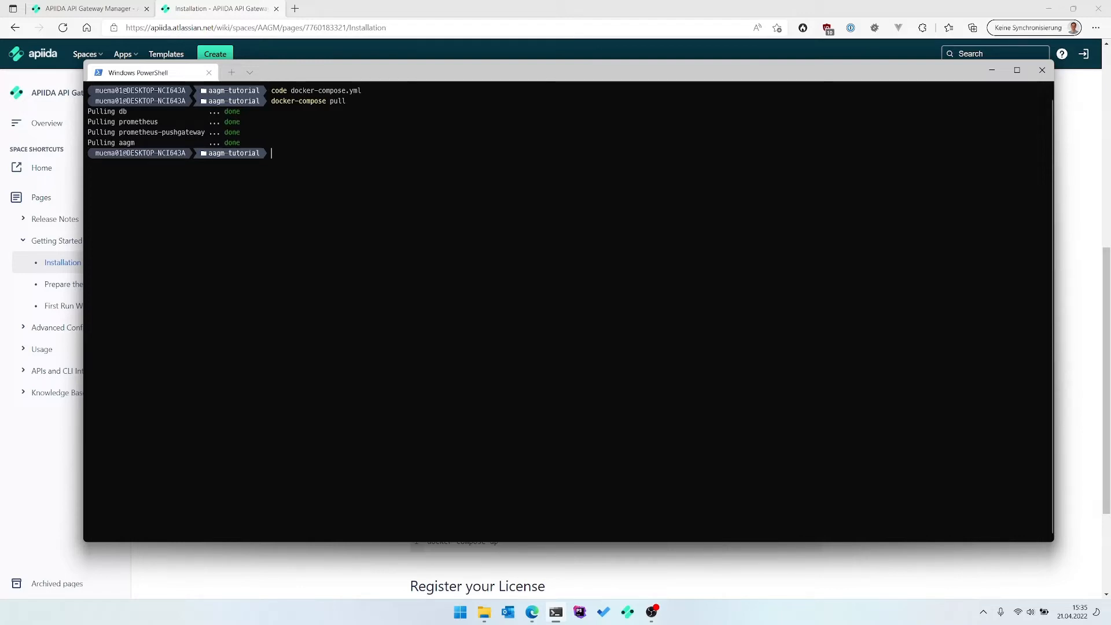
pyautogui.write('docker-compose up')
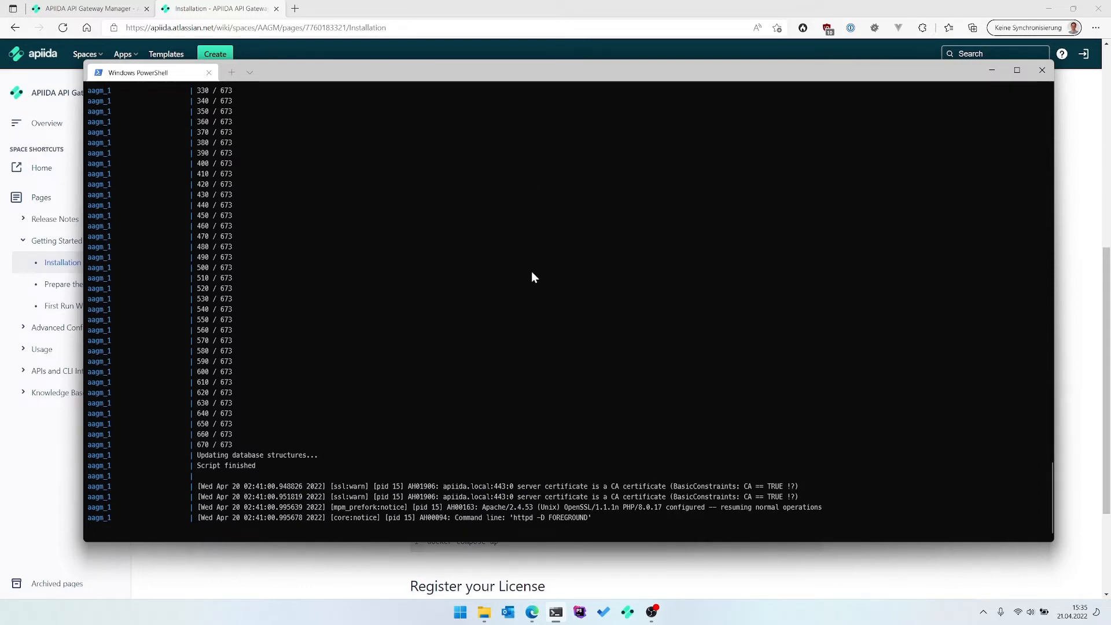
pyautogui.click(295, 8)
pyautogui.click(295, 8)
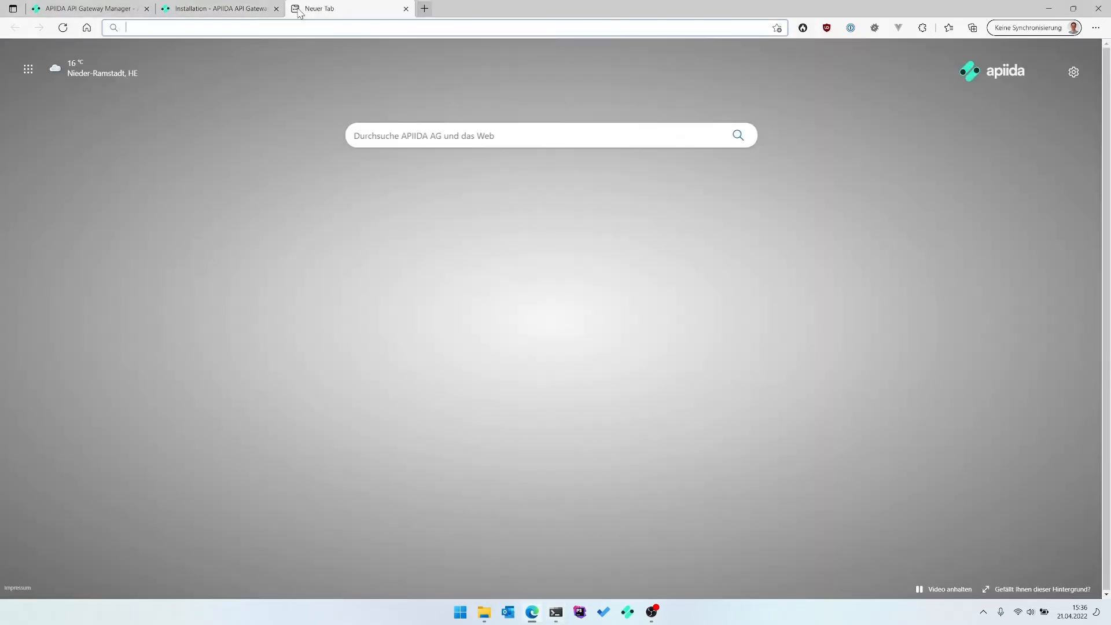
pyautogui.write('http')
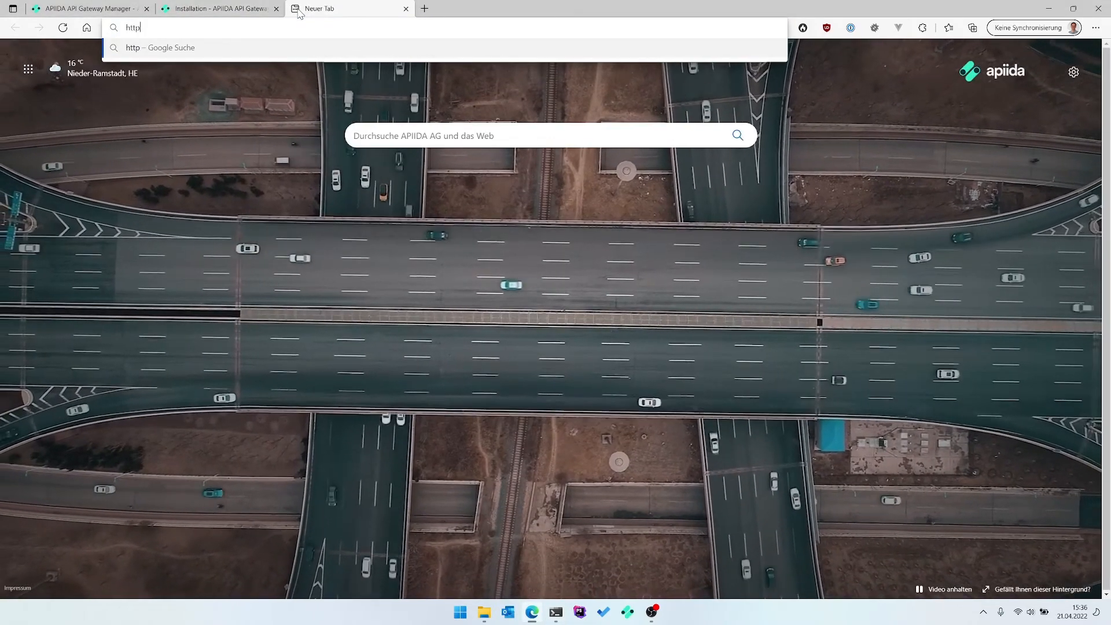
pyautogui.write('s://')
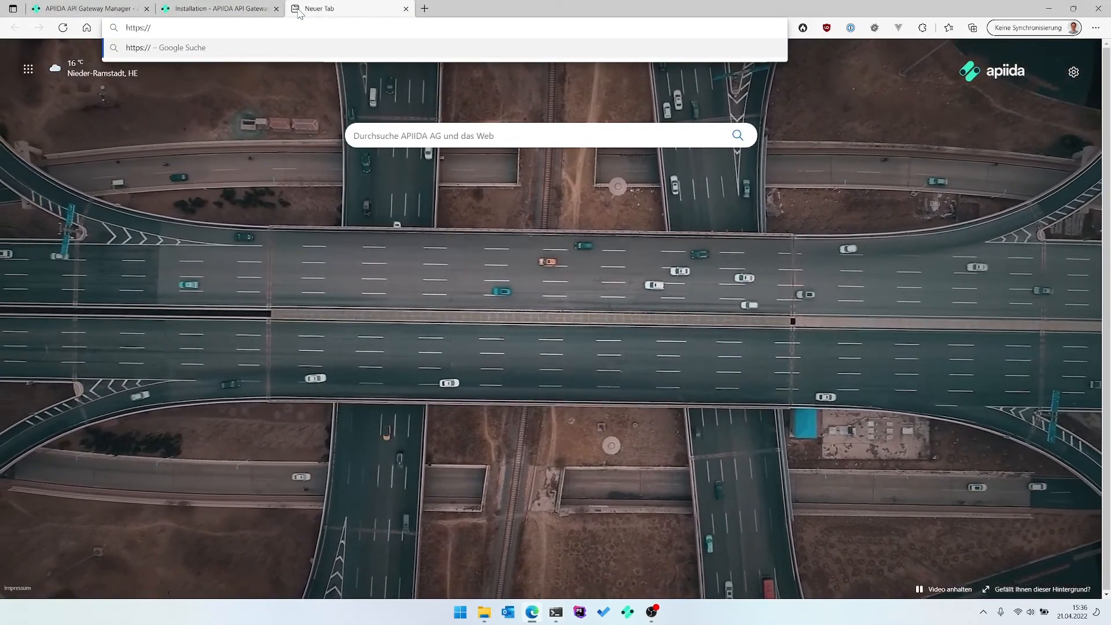
pyautogui.write('localhost')
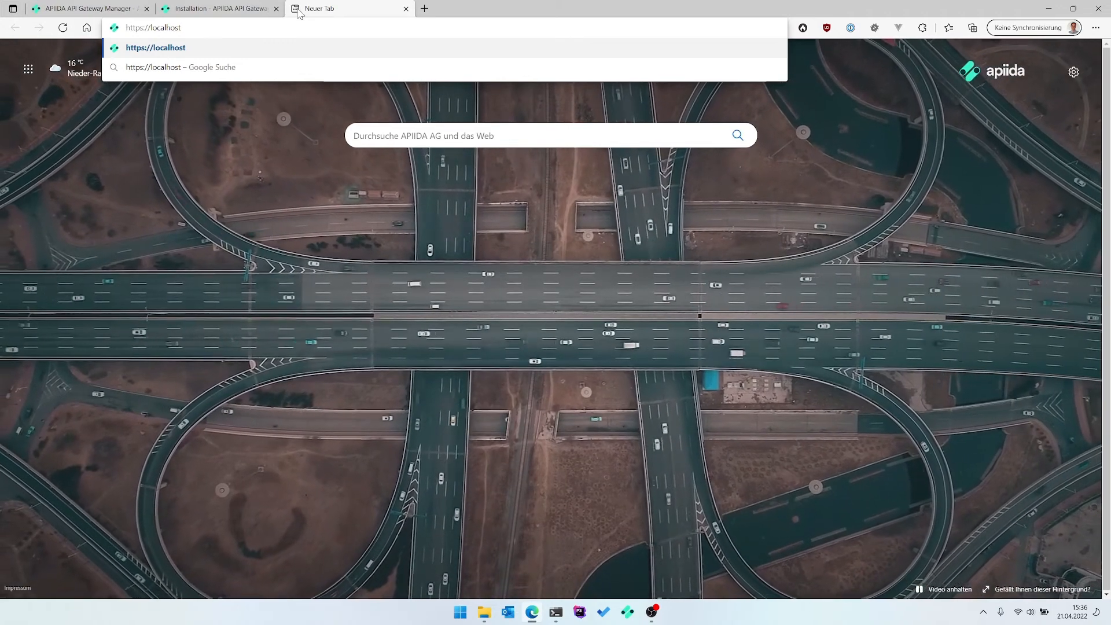
pyautogui.press('Return')
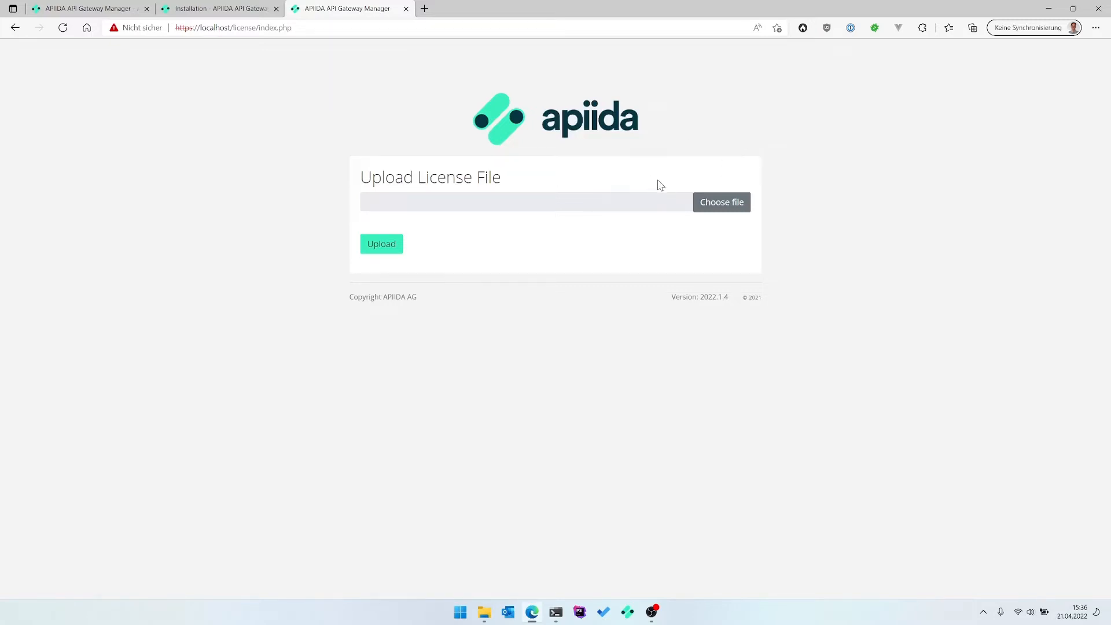
pyautogui.click(745, 206)
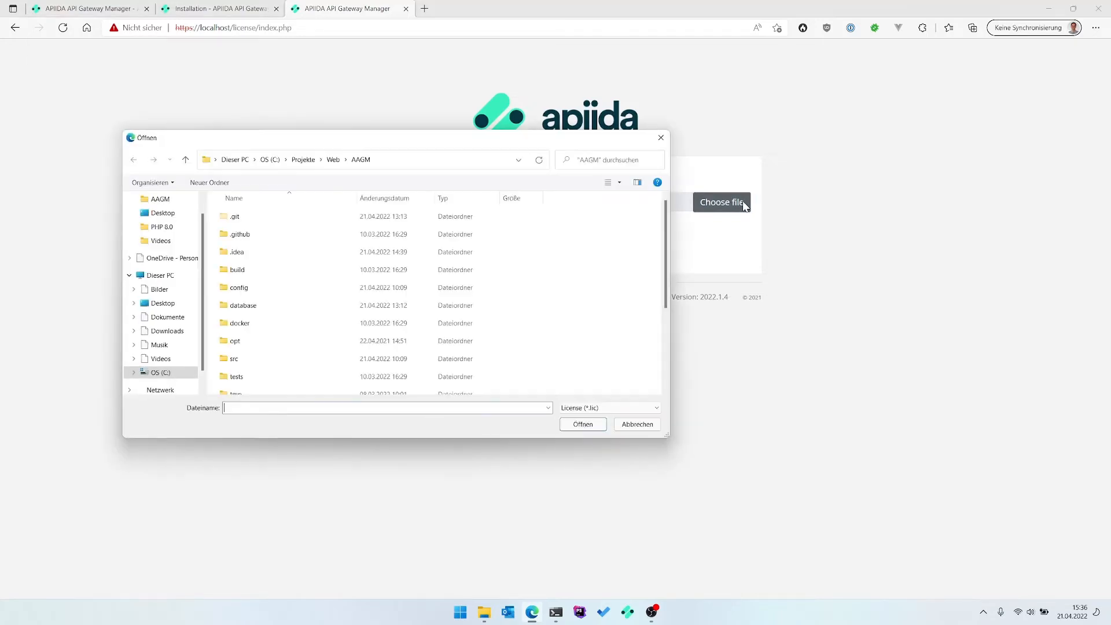
pyautogui.doubleClick(298, 354)
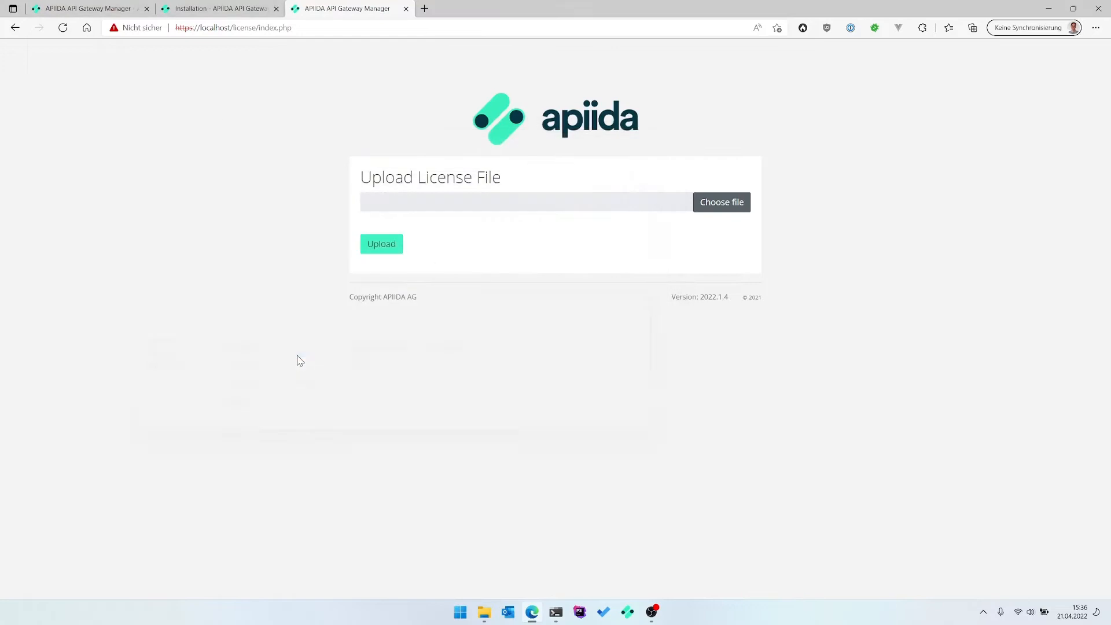
pyautogui.click(397, 249)
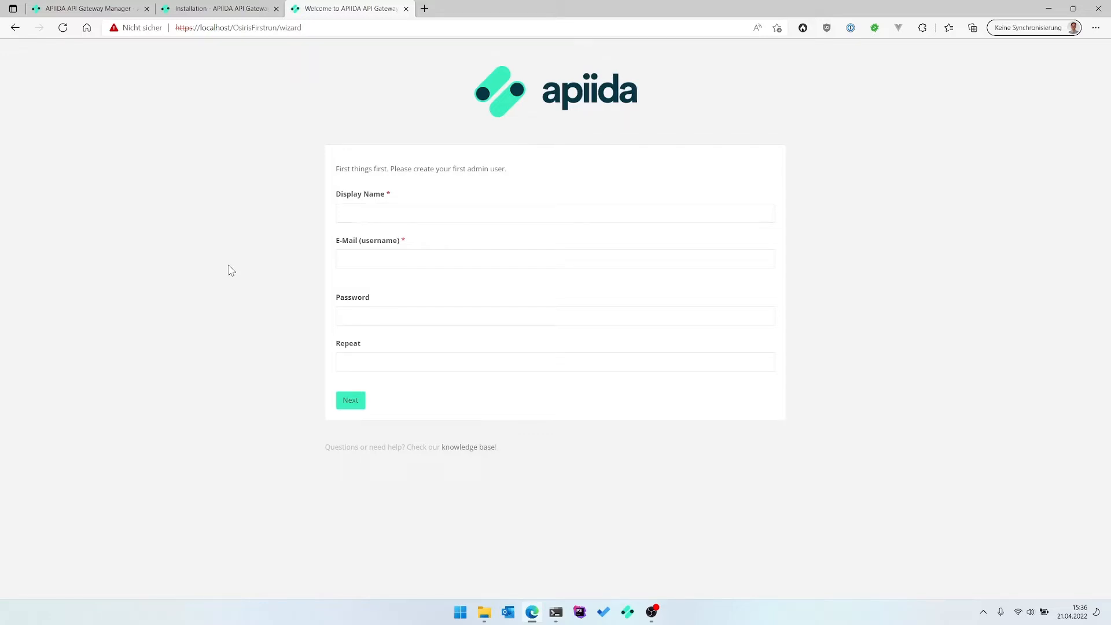
# Create the admin user with a display name, e-mail address and matching password, and submit.
pyautogui.click(392, 210)
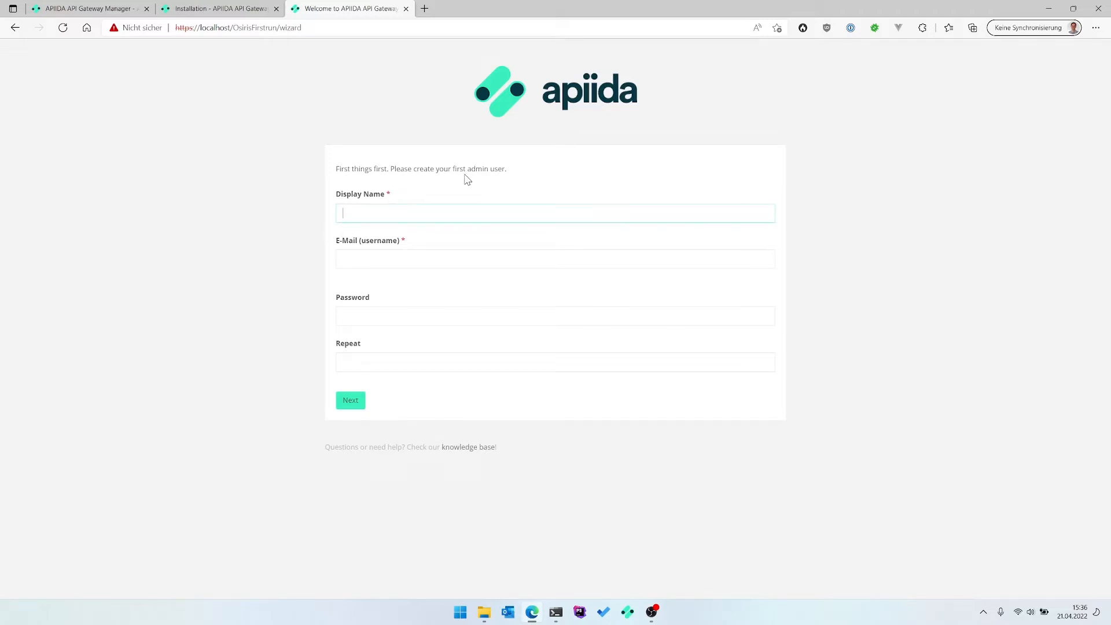
pyautogui.press('Tab')
pyautogui.press('Tab')
pyautogui.write('••••')
pyautogui.press('Tab')
pyautogui.write('••••')
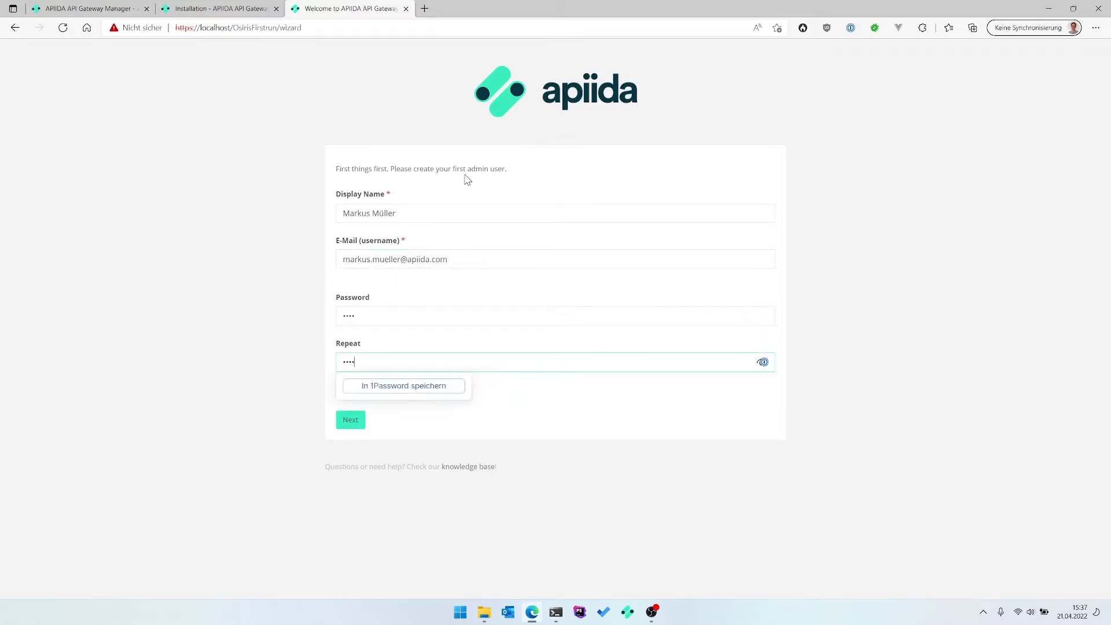
pyautogui.click(354, 422)
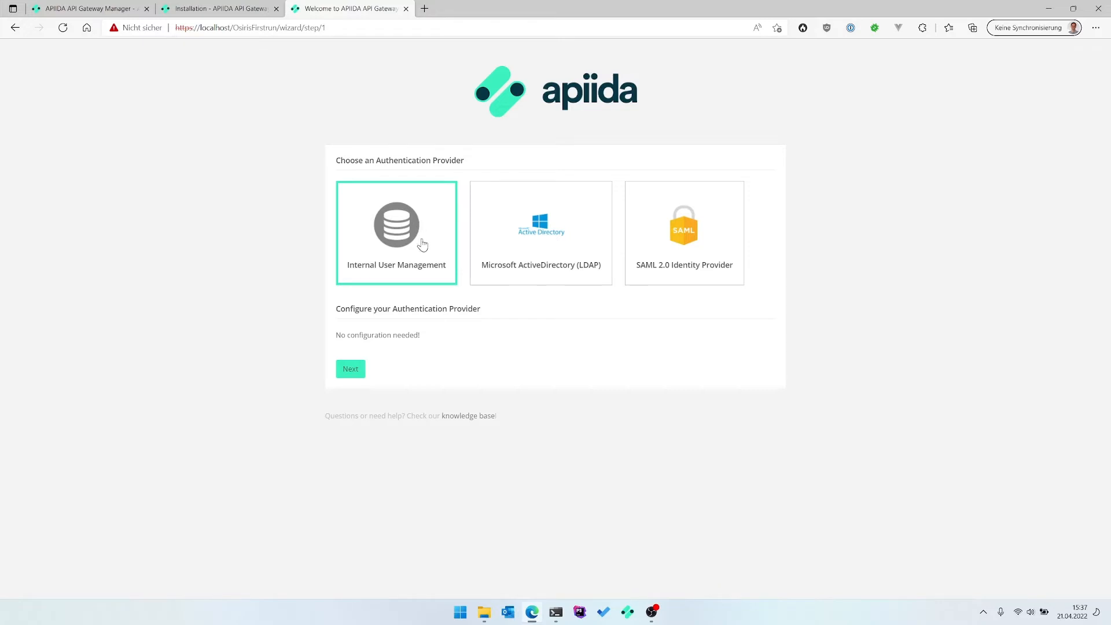
# Keep Internal User Management, skip SMTP and node registration, accept the 100/200 ms thresholds, and finish.
pyautogui.click(353, 372)
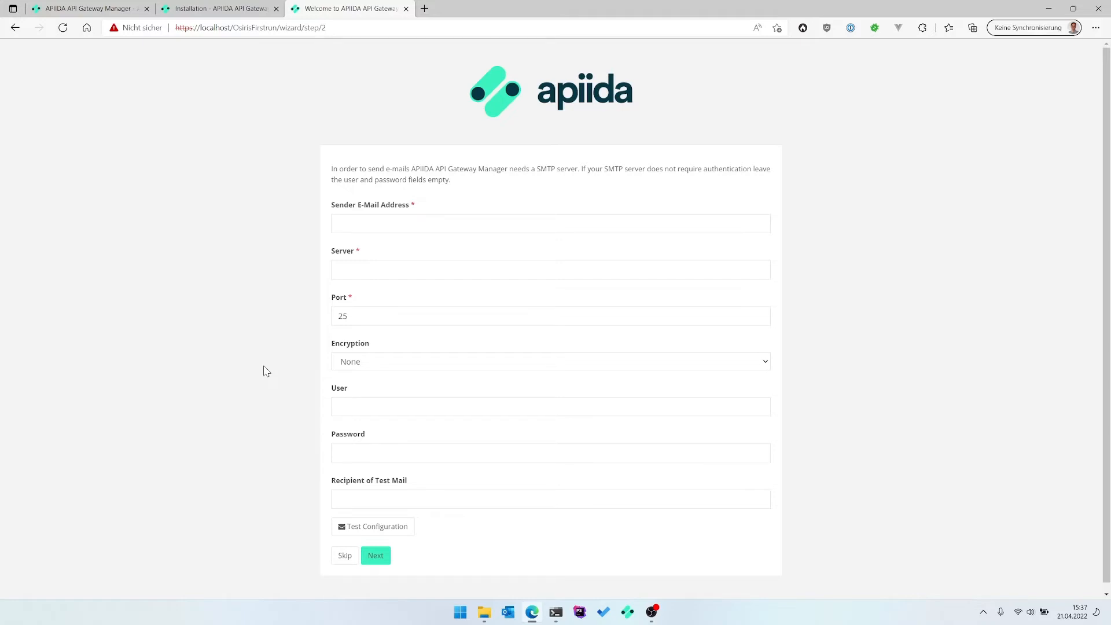
pyautogui.click(346, 557)
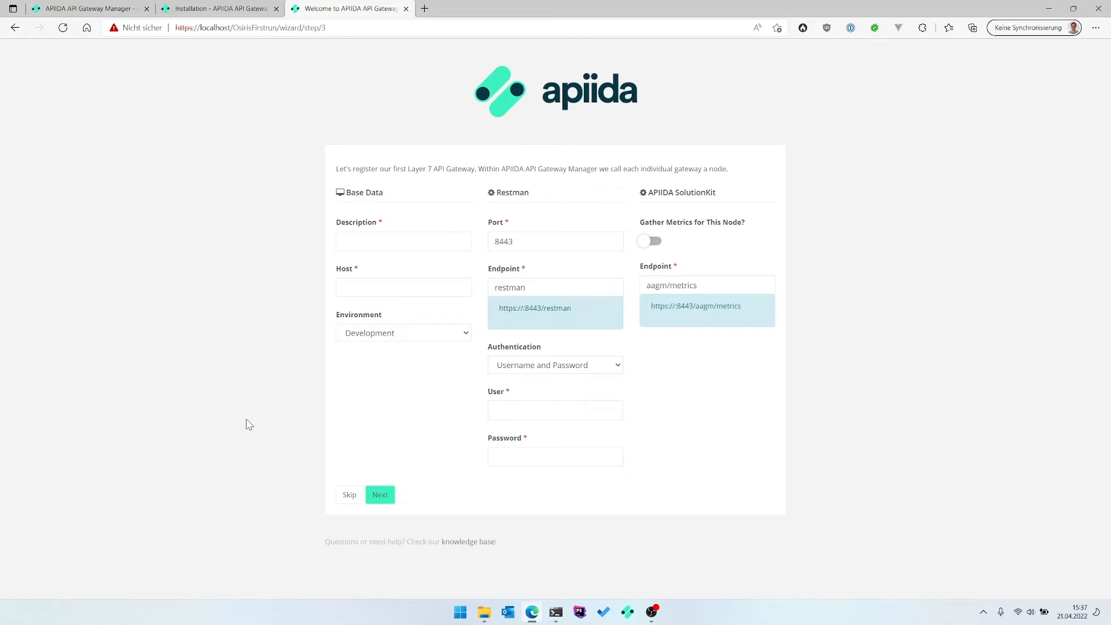
pyautogui.click(348, 496)
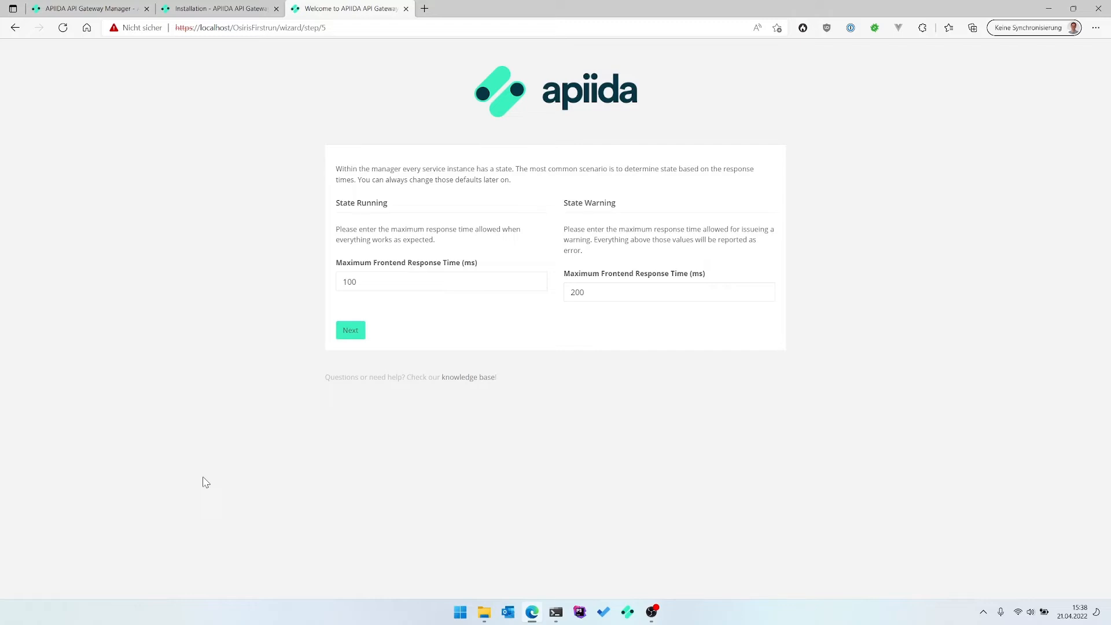
pyautogui.click(349, 335)
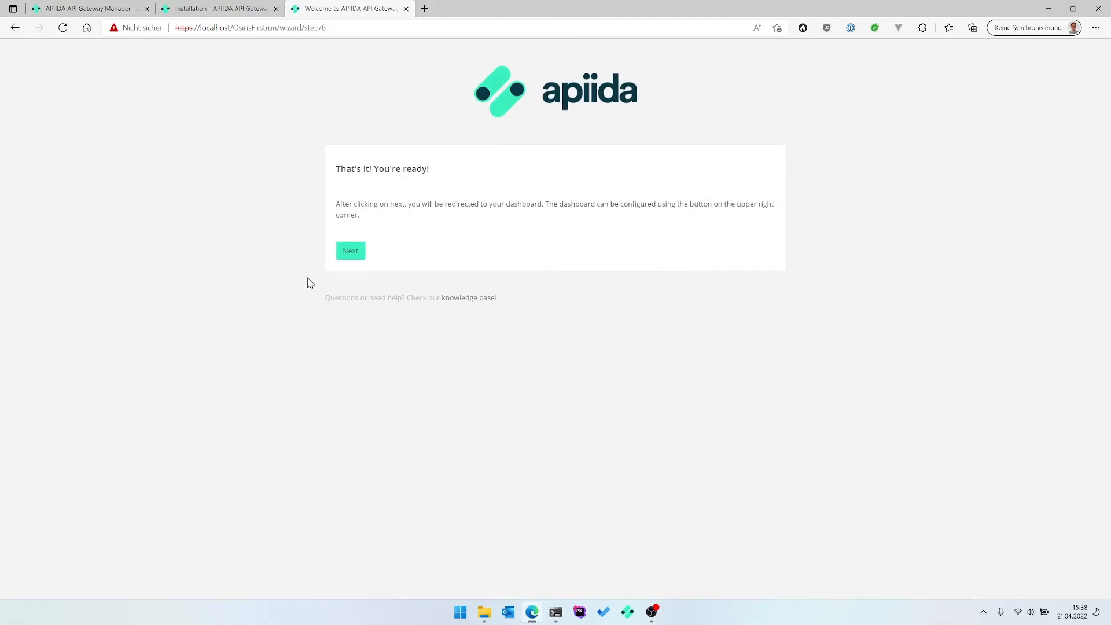
pyautogui.click(350, 252)
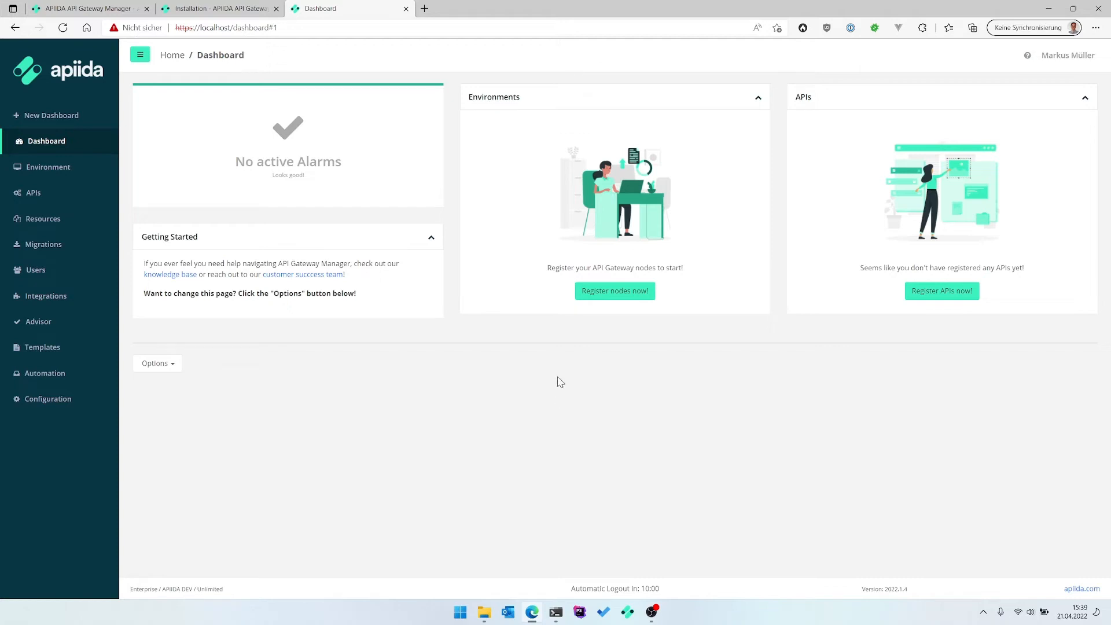
# Choose 'Register nodes now!' in the Environments panel to reach the Environment page.
pyautogui.click(608, 292)
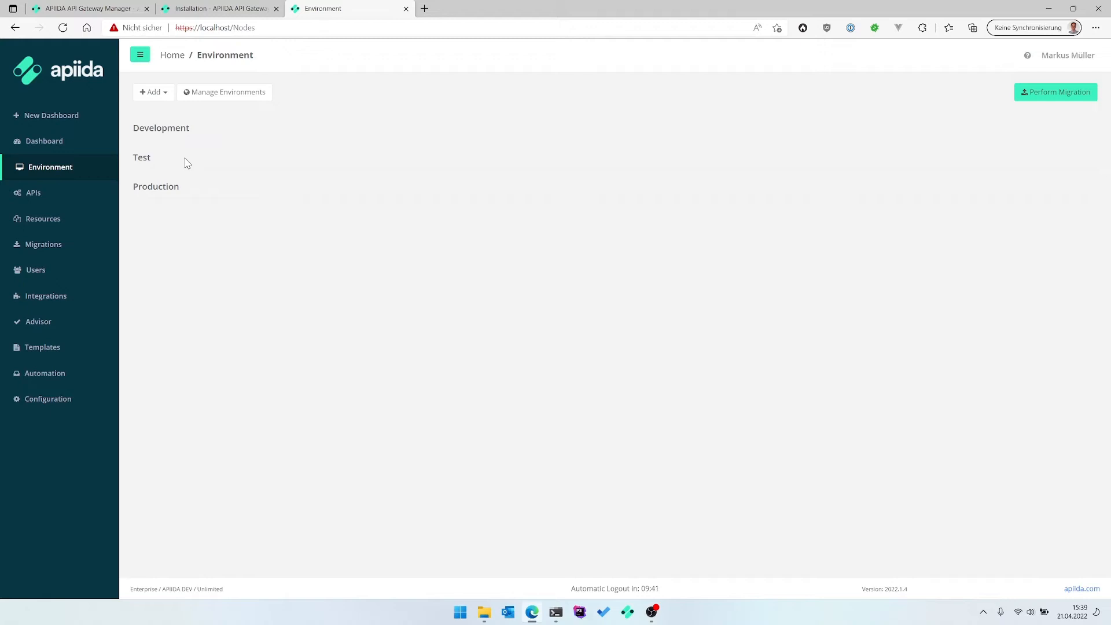
# Add a single node described 'Development' on host dadocker1 with port 8444.
pyautogui.click(152, 92)
pyautogui.click(163, 113)
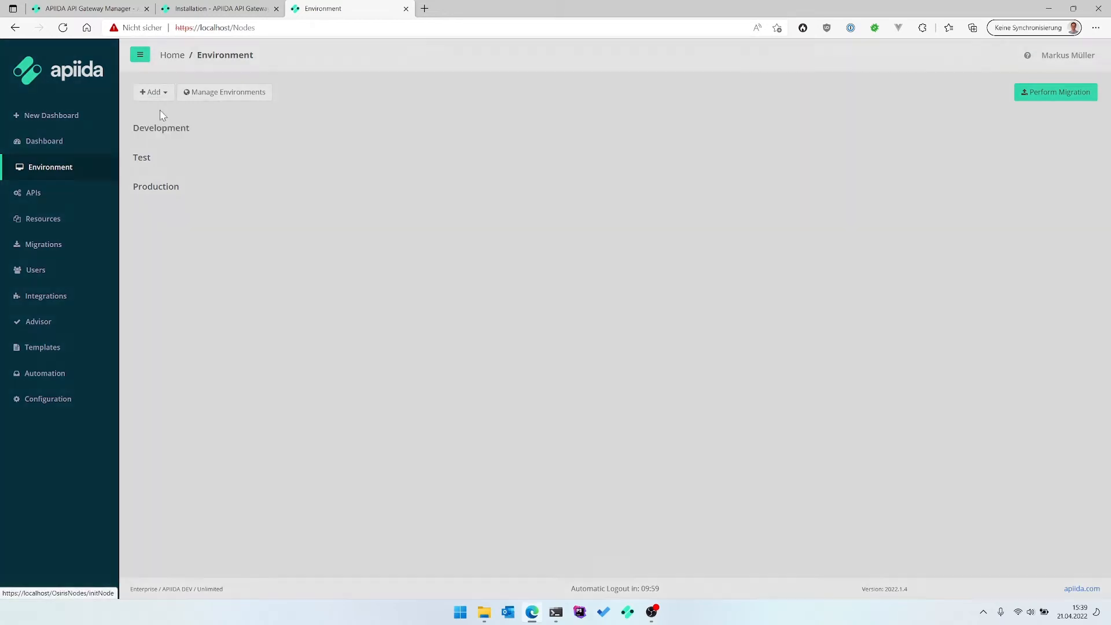
pyautogui.write('Development')
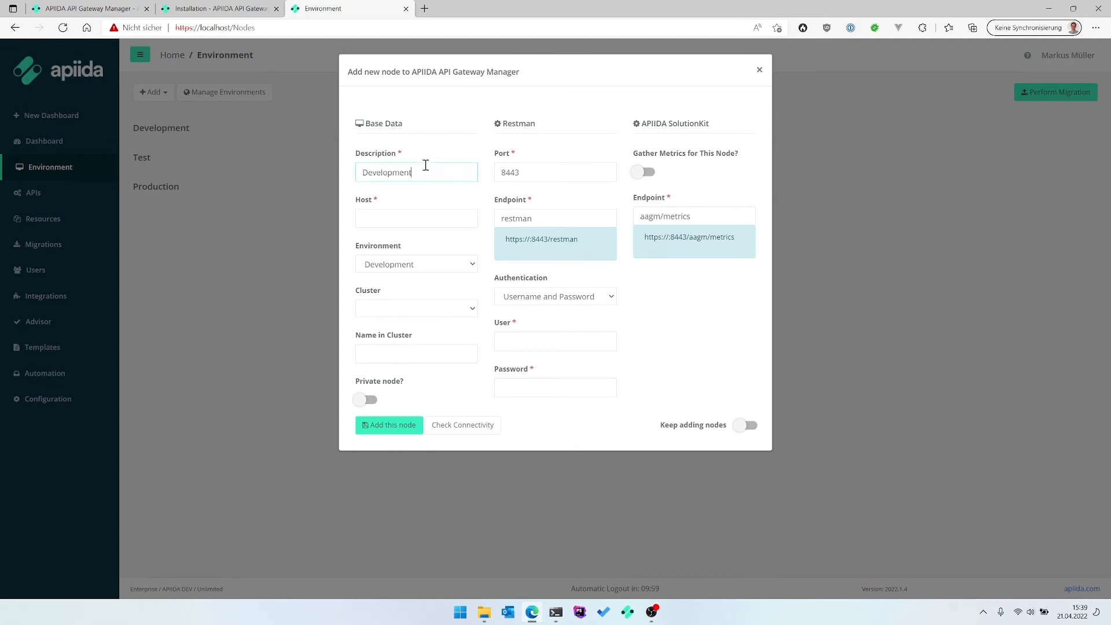
pyautogui.click(403, 217)
pyautogui.write('dadocker')
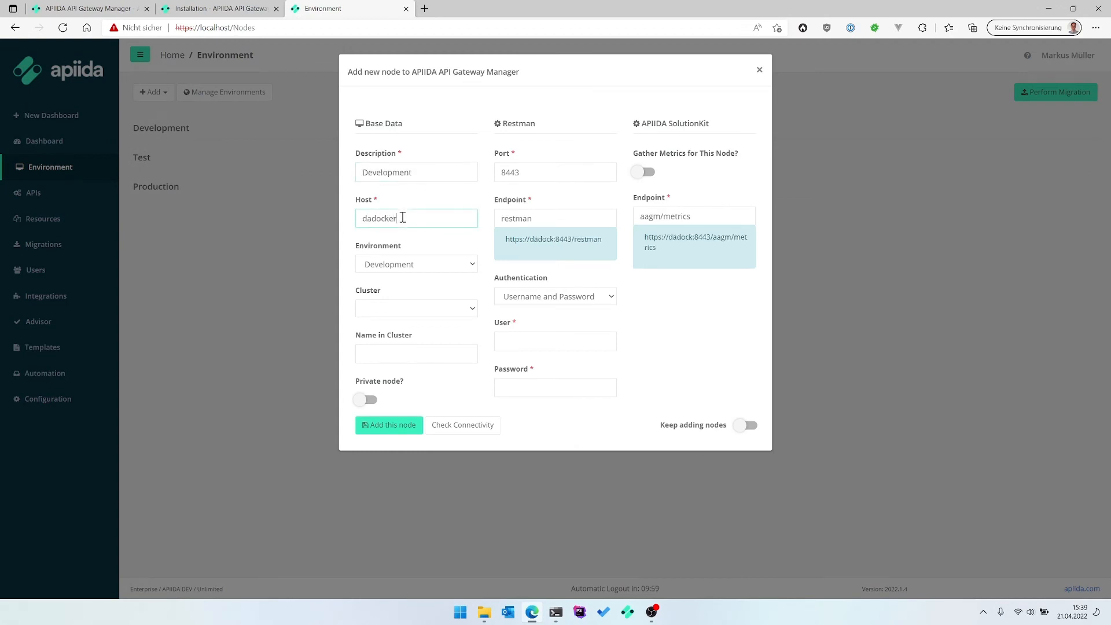
pyautogui.write('1')
pyautogui.click(553, 172)
pyautogui.press('BackSpace')
pyautogui.write('4')
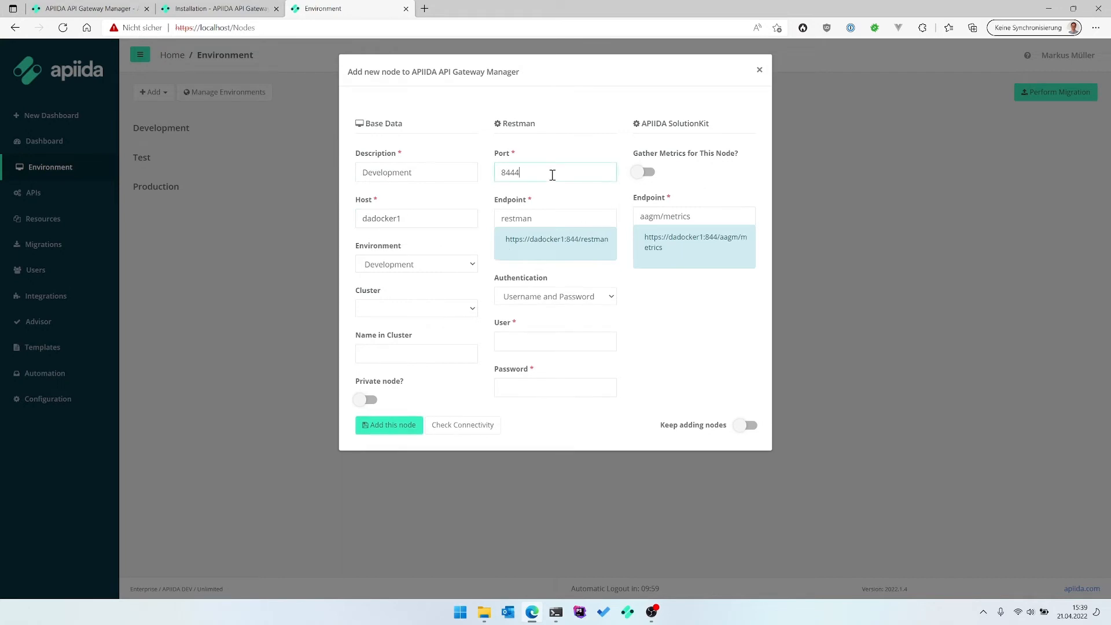
# Enter Restman user admin and password, keep username/password authentication, check connectivity and save the node.
pyautogui.click(547, 359)
pyautogui.write('admin')
pyautogui.press('Tab')
pyautogui.write('******')
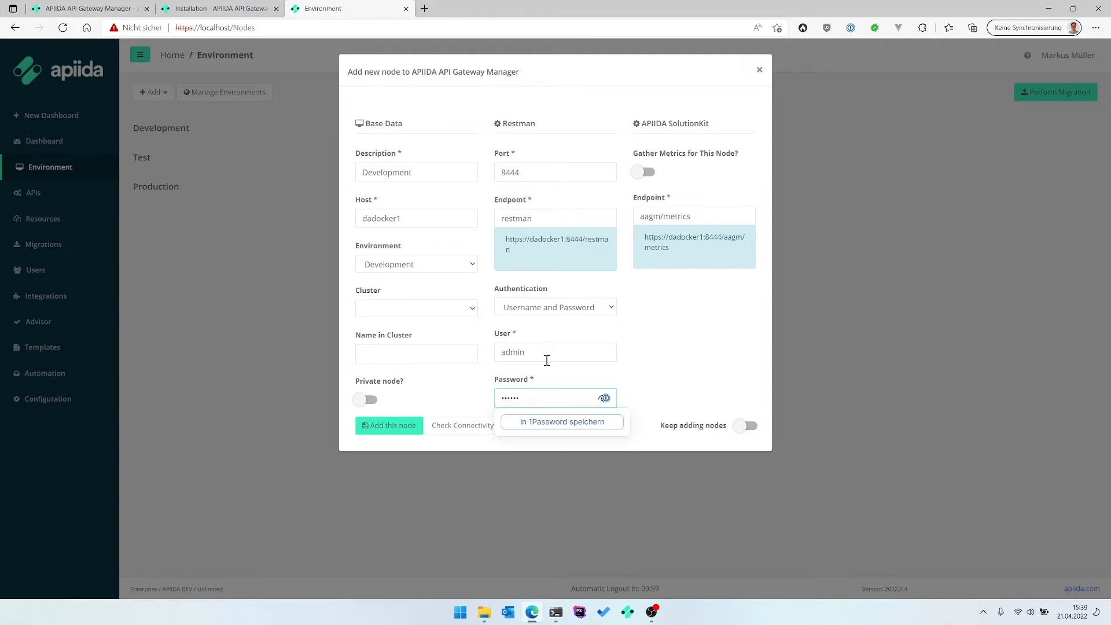
pyautogui.click(681, 328)
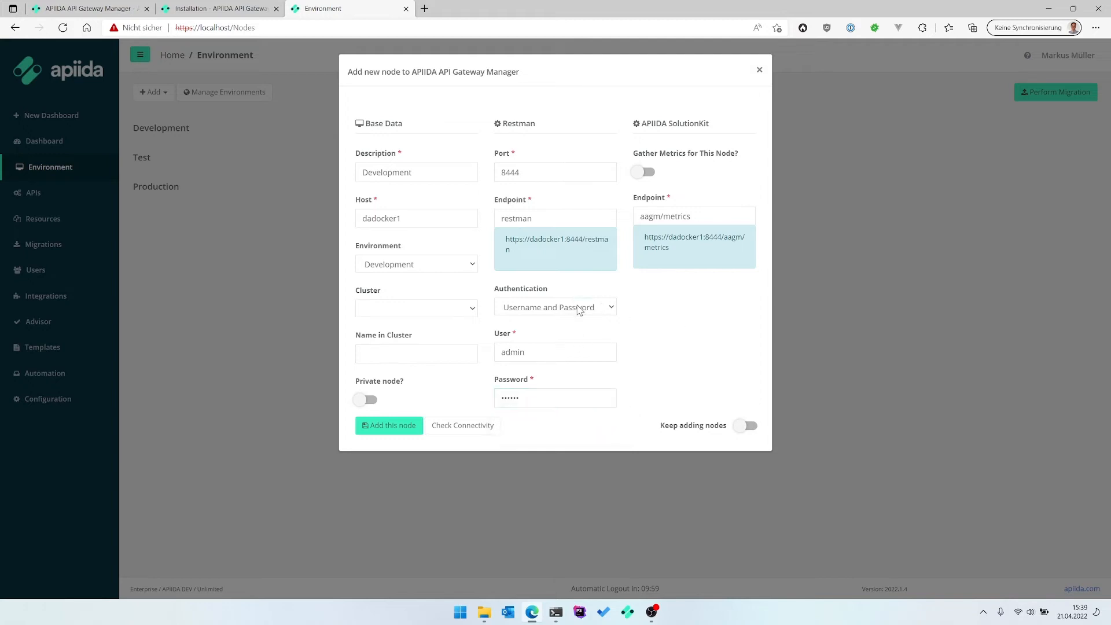
pyautogui.click(579, 309)
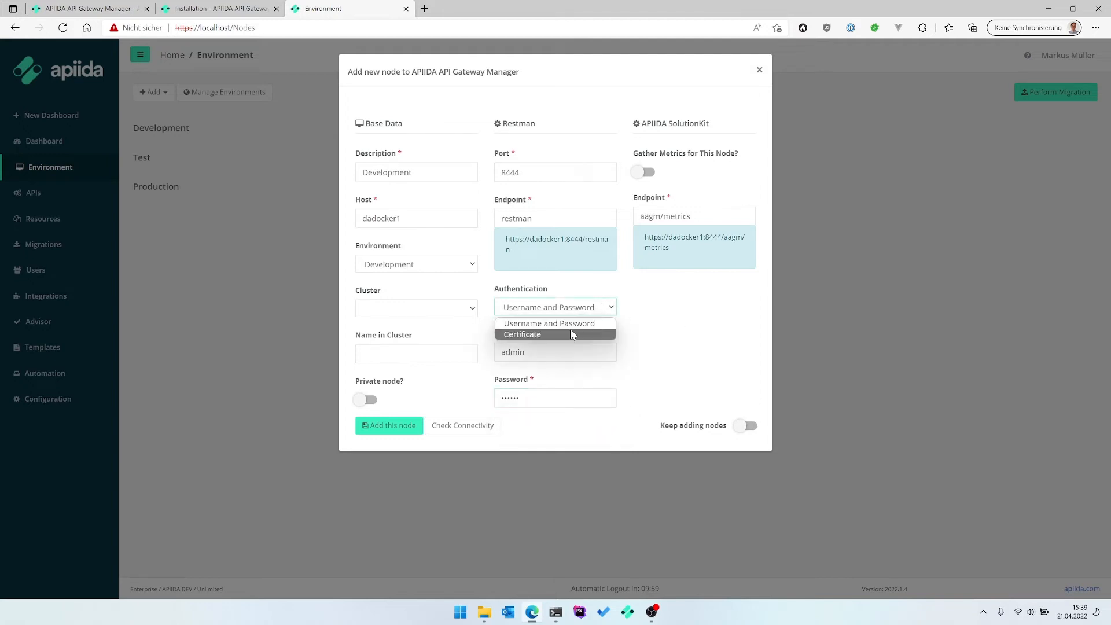
pyautogui.click(689, 323)
pyautogui.click(488, 430)
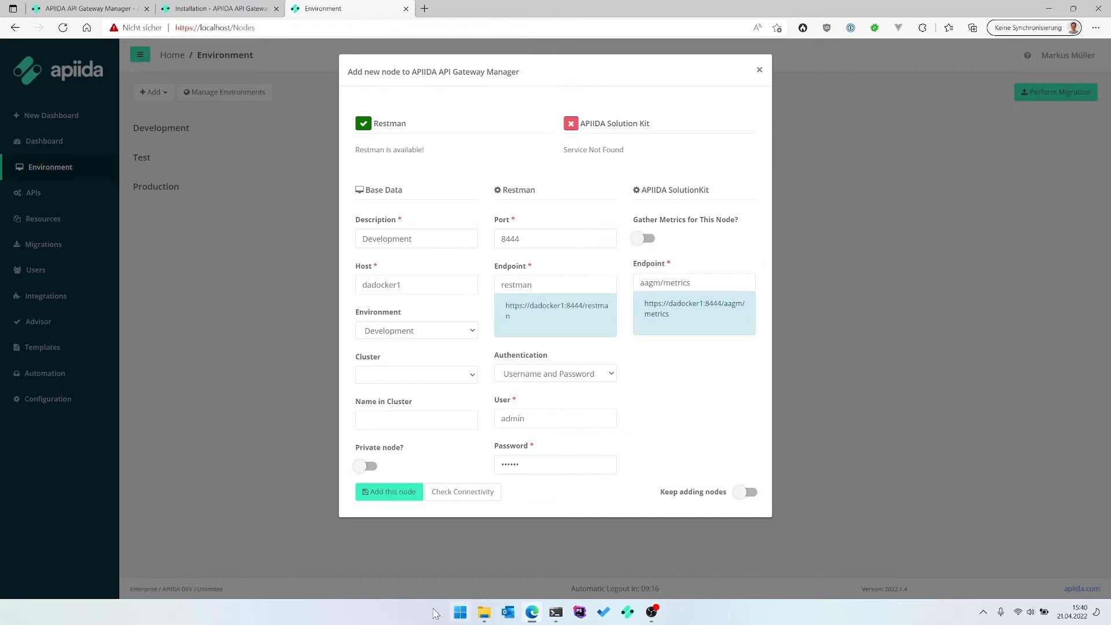
pyautogui.click(402, 494)
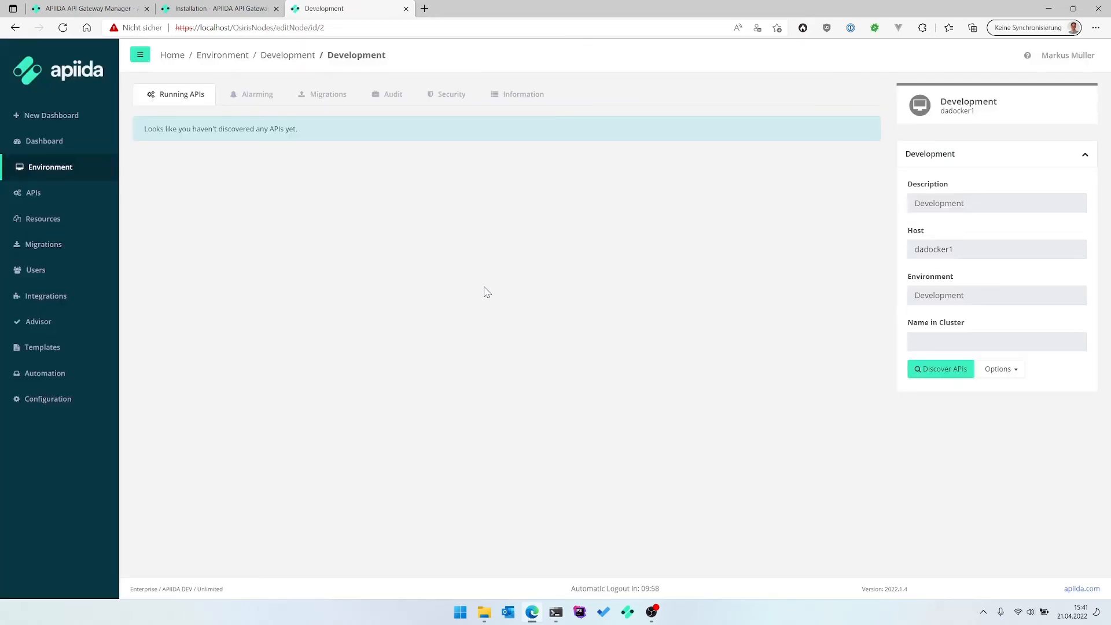
# Return to the Environment page, now showing the dadocker1 node under Development.
pyautogui.click(103, 177)
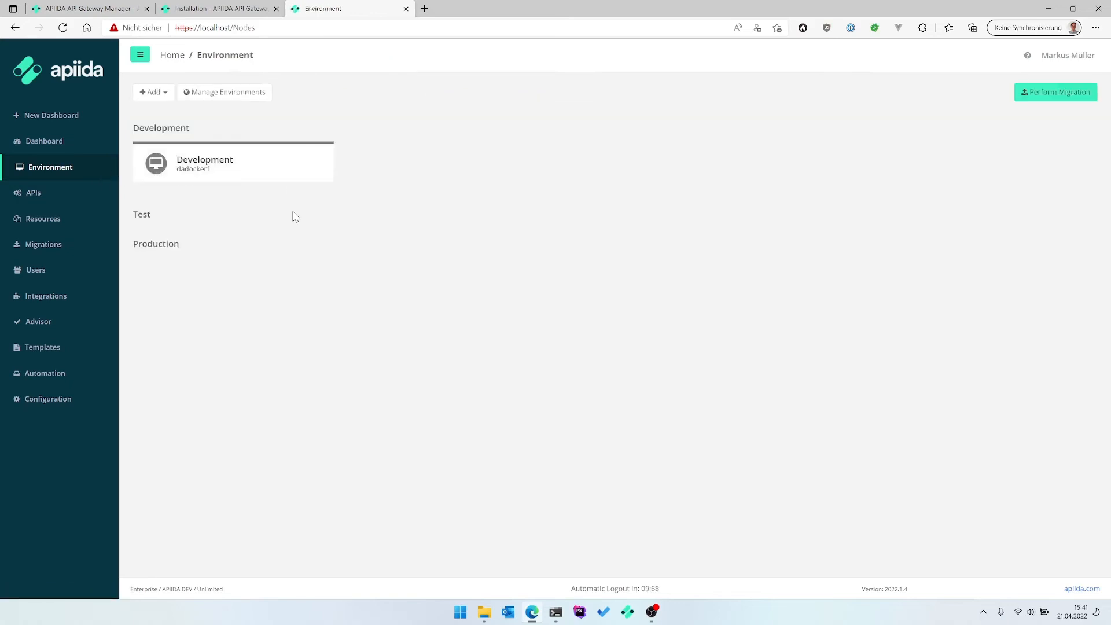
# Add a single node 'Production' on host dadocker1, port 8446, with user admin and its password.
pyautogui.click(150, 94)
pyautogui.click(159, 111)
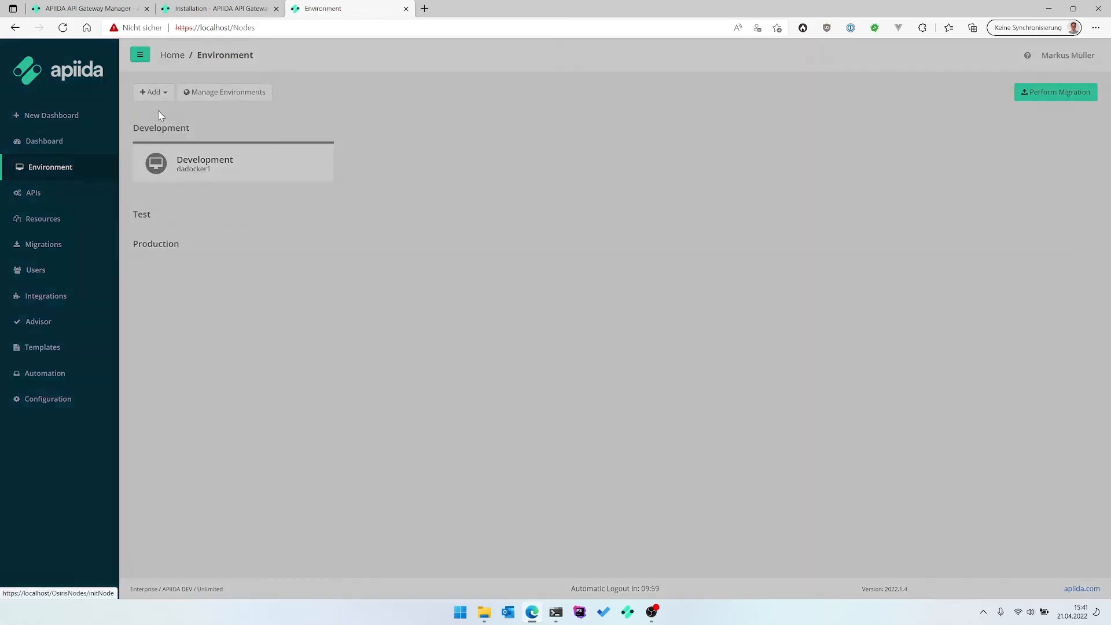
pyautogui.click(374, 173)
pyautogui.write('Production')
pyautogui.click(411, 218)
pyautogui.write('dadocker1')
pyautogui.click(555, 173)
pyautogui.write('6')
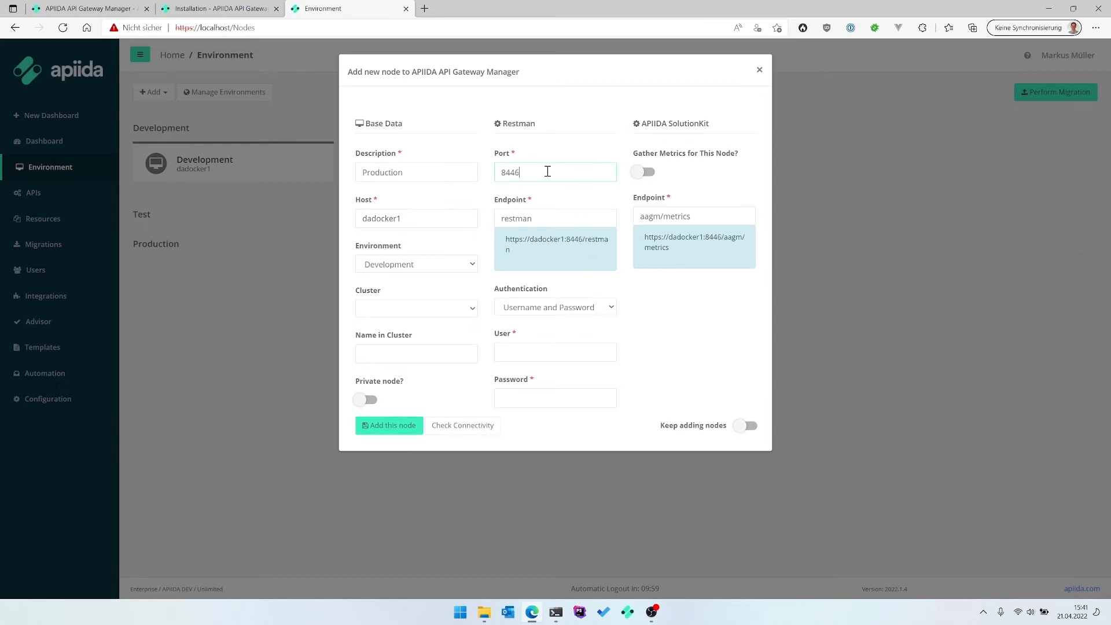
pyautogui.click(525, 353)
pyautogui.write('admin')
pyautogui.press('Tab')
pyautogui.write('7layer')
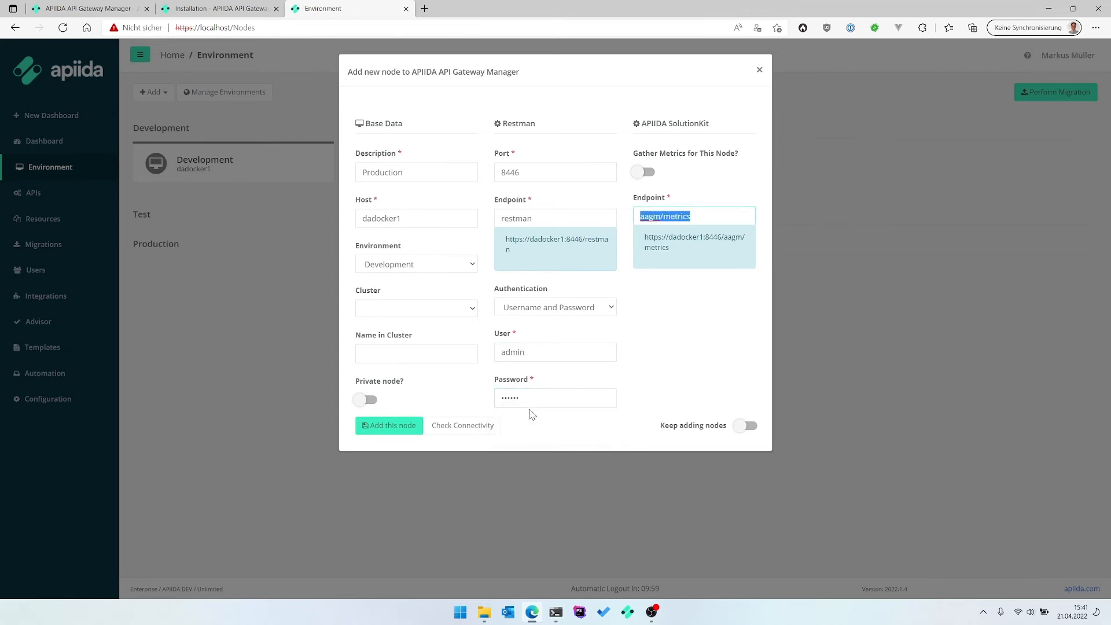
pyautogui.click(371, 426)
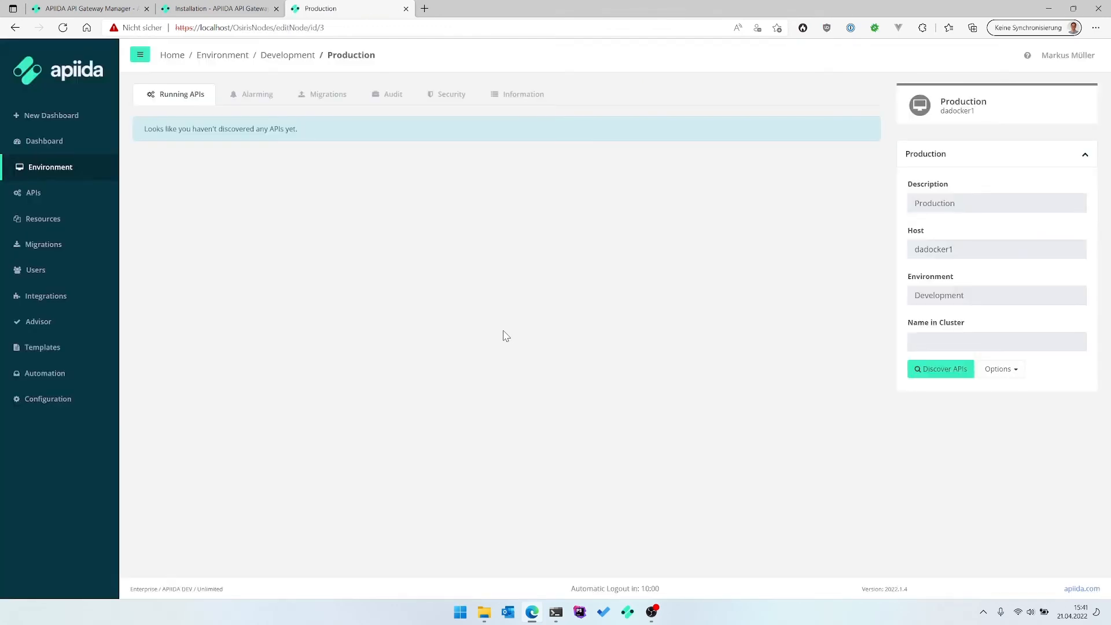
# Register apiOpsDemo as a CA/Layer7 API from the Development node's Test Services folder.
pyautogui.click(57, 139)
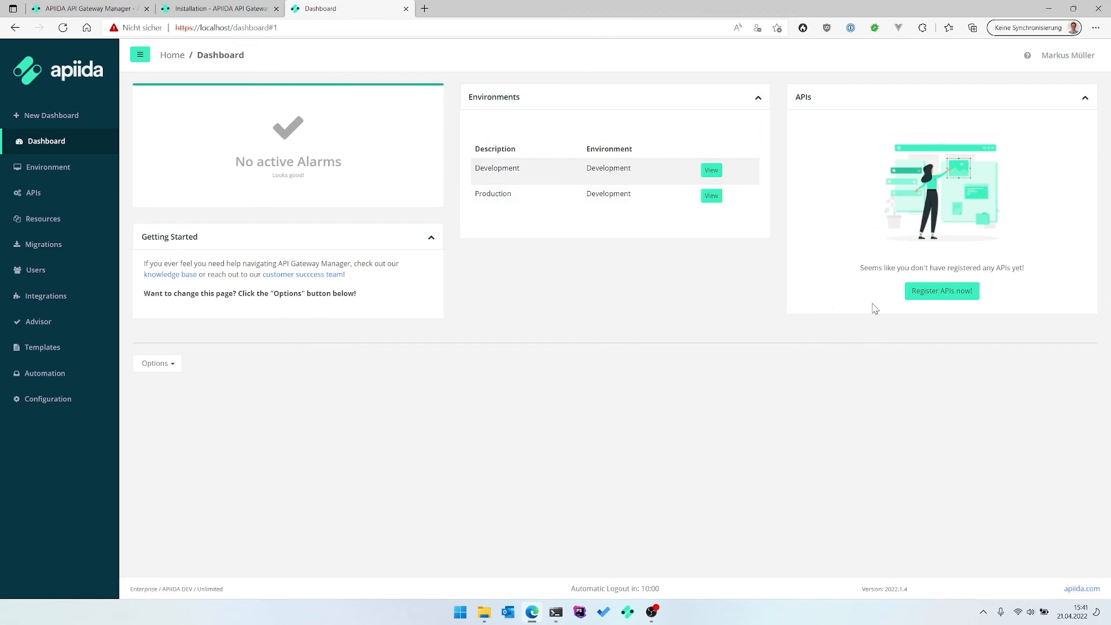
pyautogui.click(932, 294)
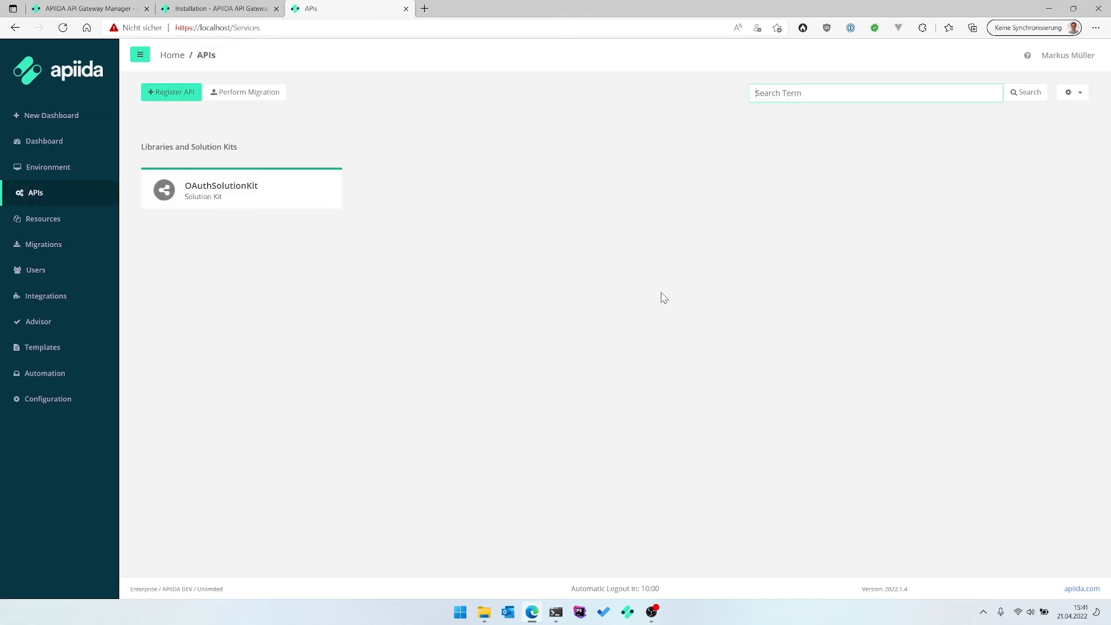
pyautogui.click(161, 89)
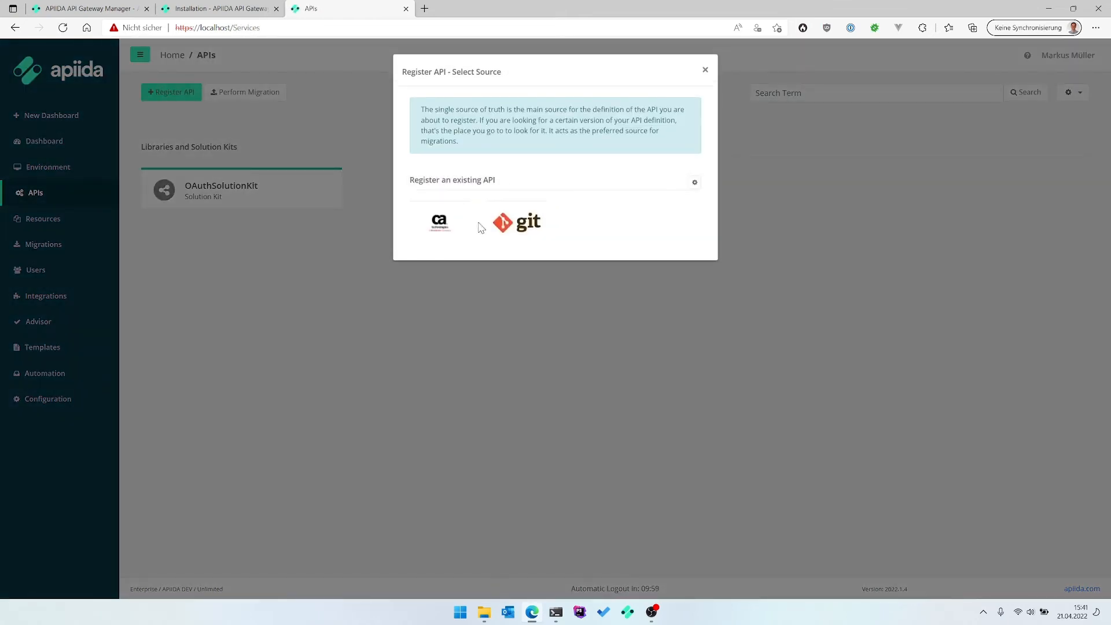
pyautogui.click(450, 228)
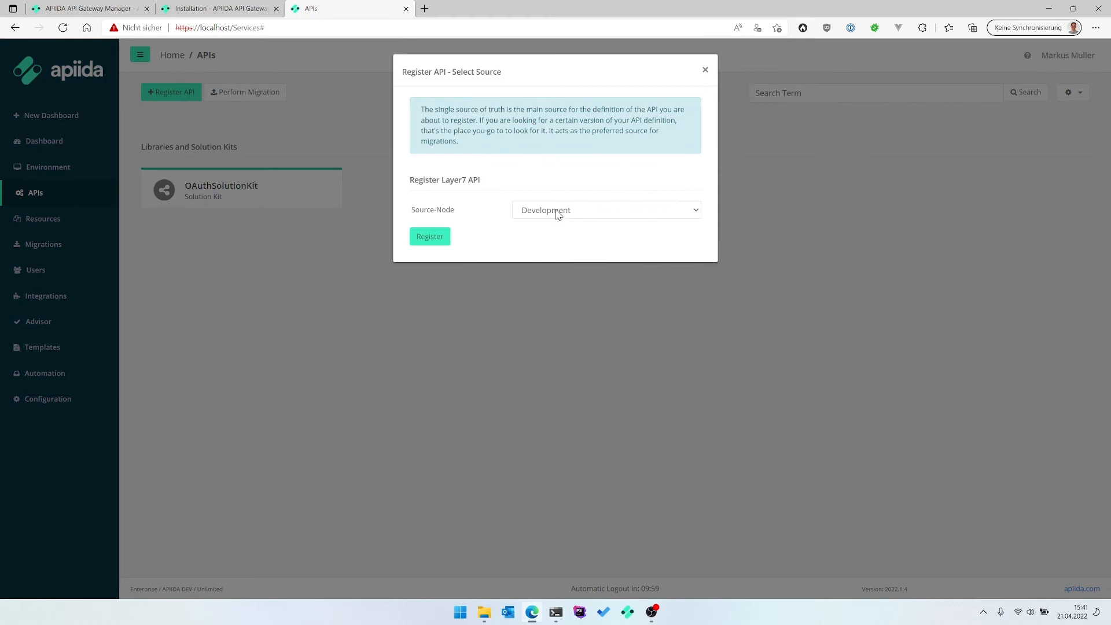
pyautogui.click(433, 239)
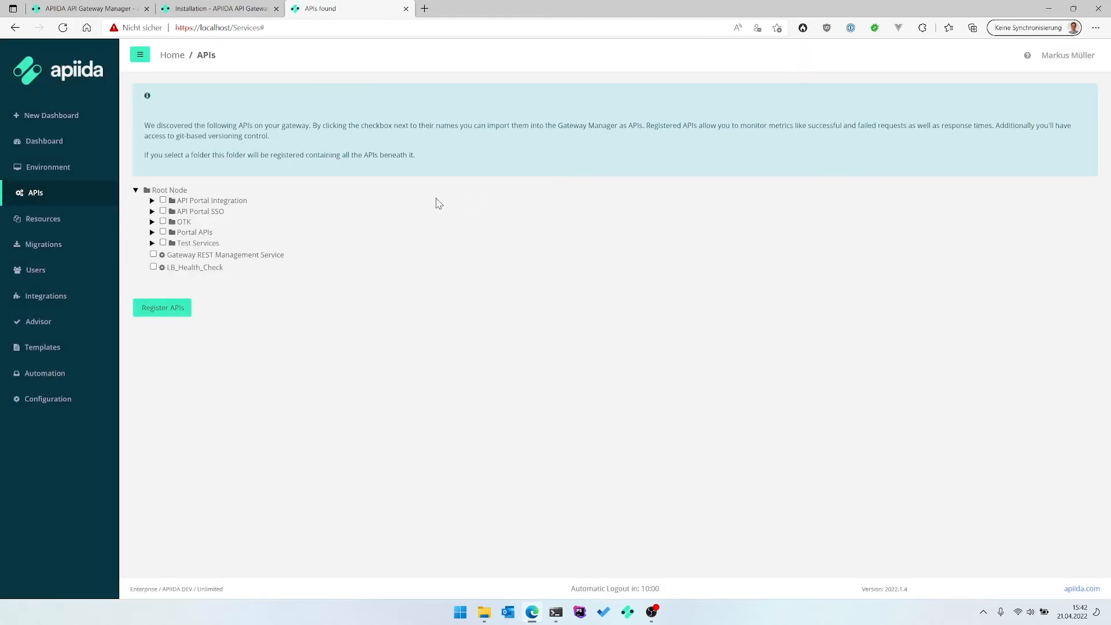
pyautogui.click(152, 243)
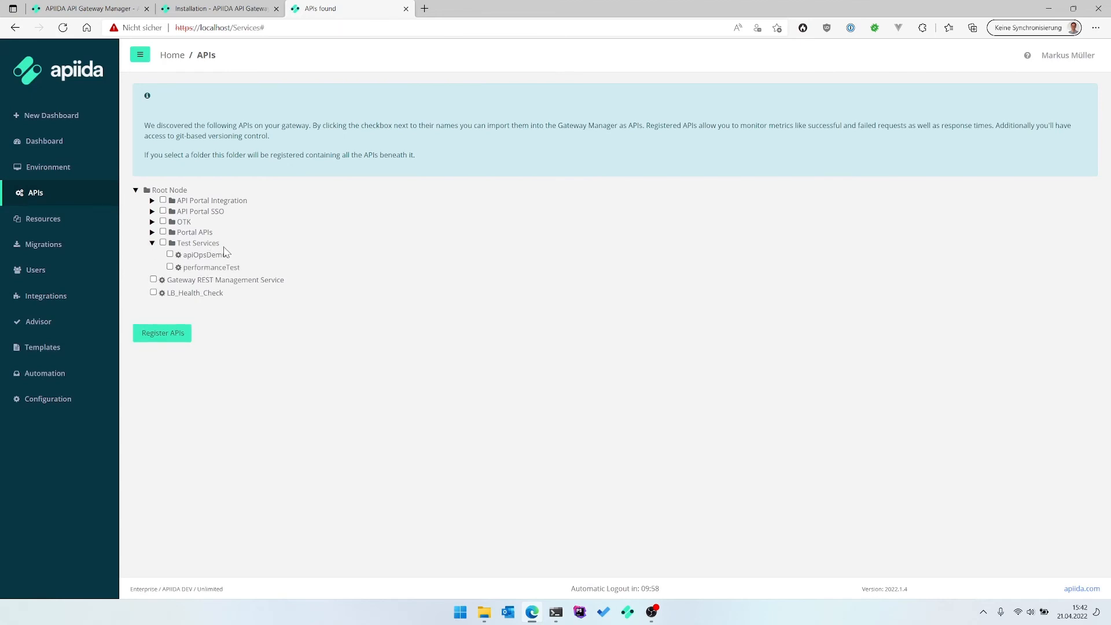
pyautogui.click(170, 255)
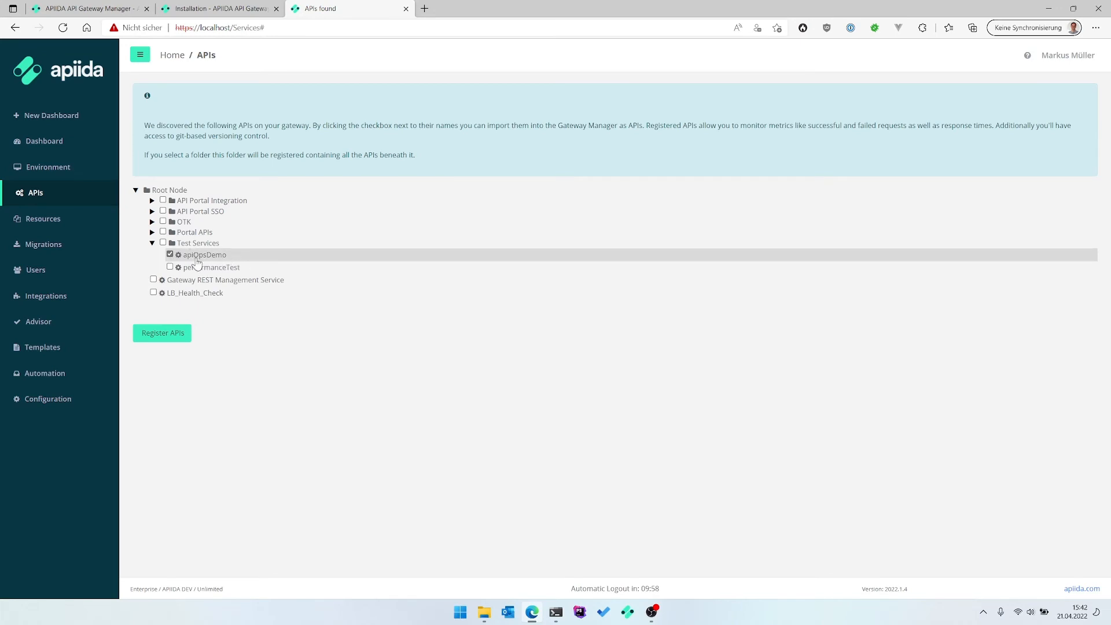
pyautogui.click(176, 332)
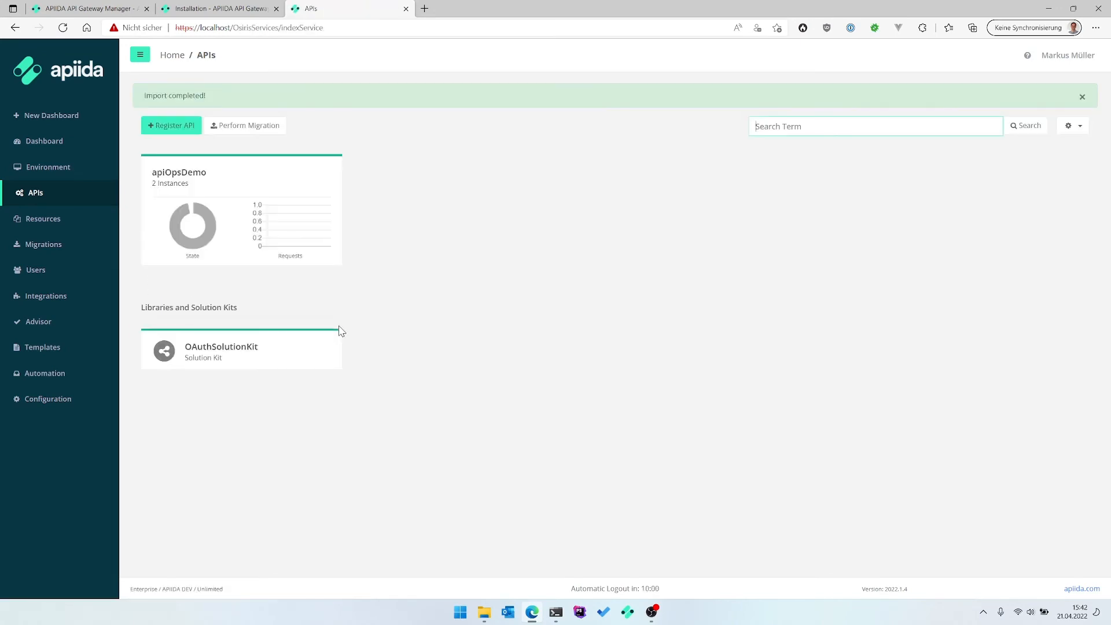
# Edit the Production node on dadocker1 so its environment is Production, then go back to the APIs list.
pyautogui.click(256, 173)
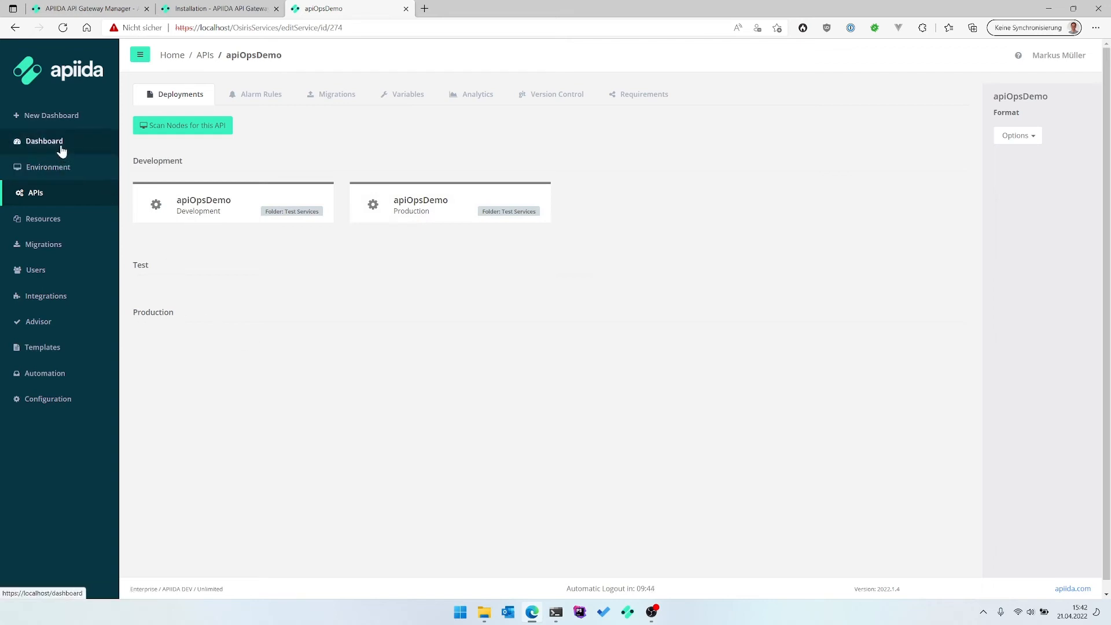
pyautogui.click(55, 171)
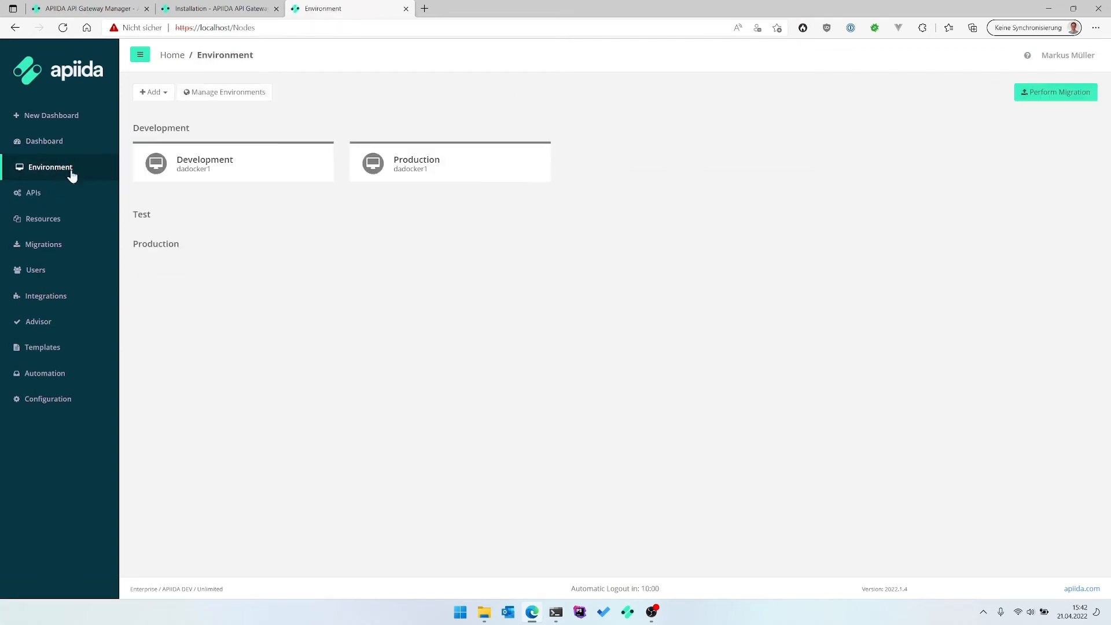
pyautogui.click(399, 165)
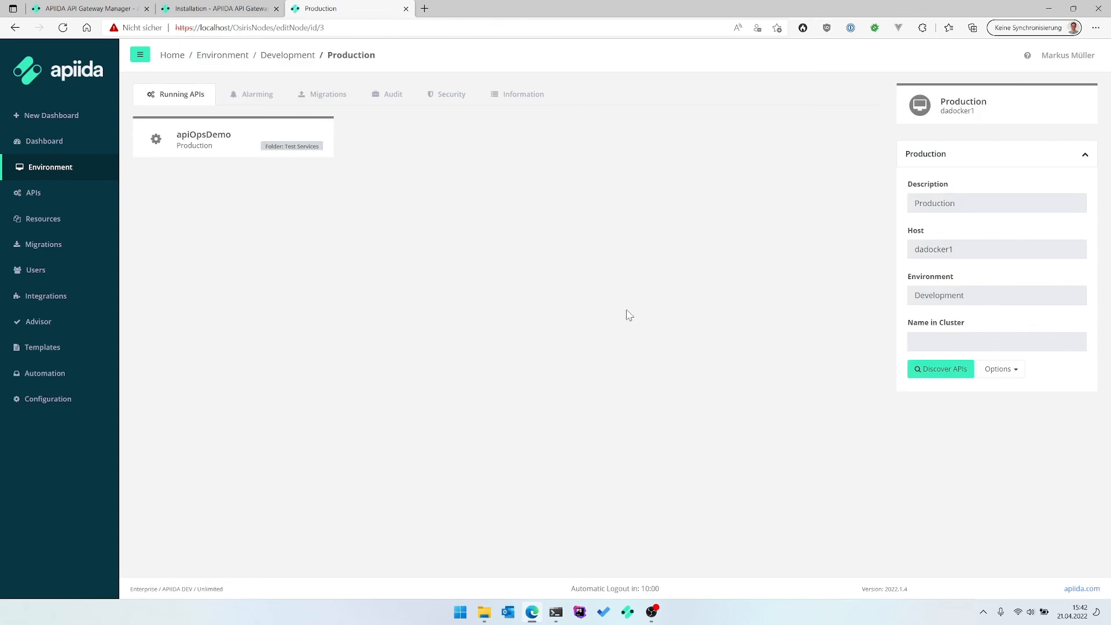
pyautogui.click(1016, 372)
pyautogui.click(1035, 398)
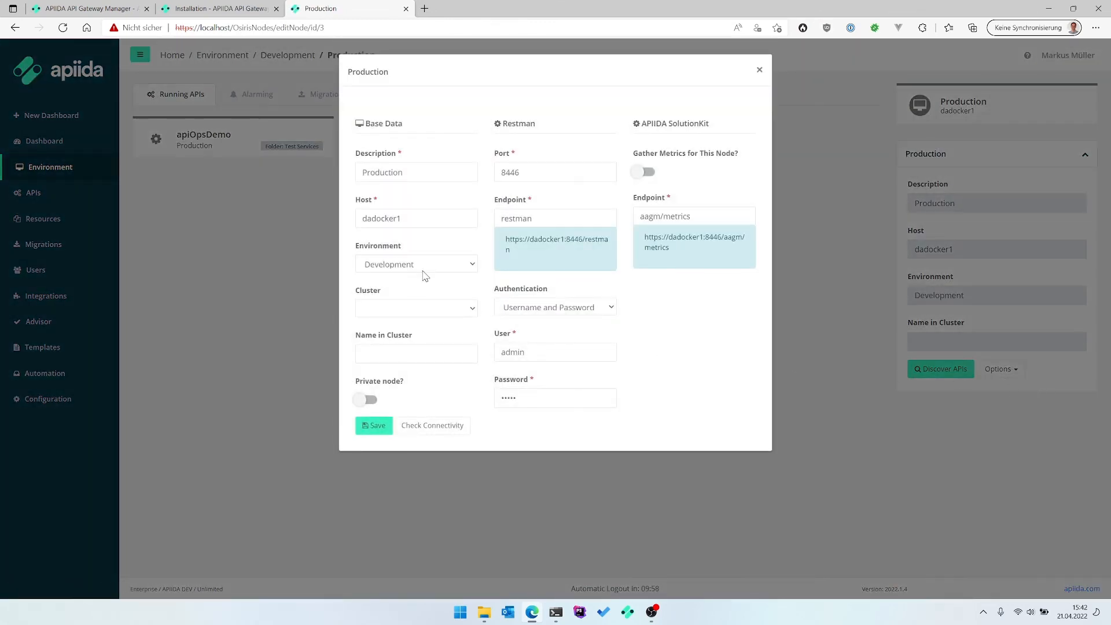
pyautogui.click(423, 272)
pyautogui.click(407, 300)
pyautogui.click(369, 425)
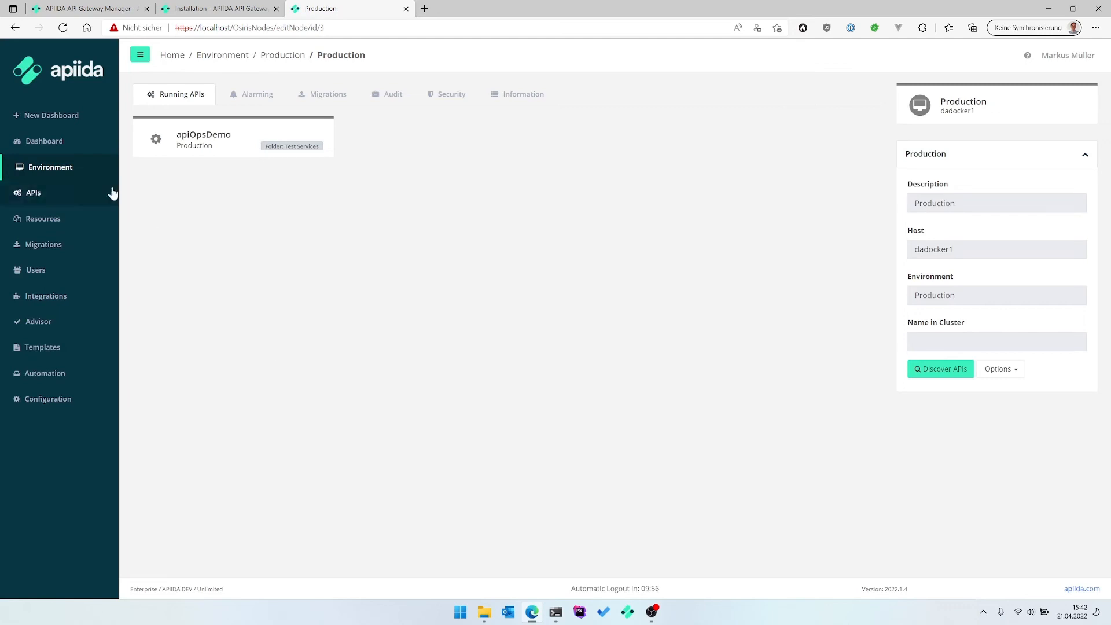
pyautogui.click(67, 185)
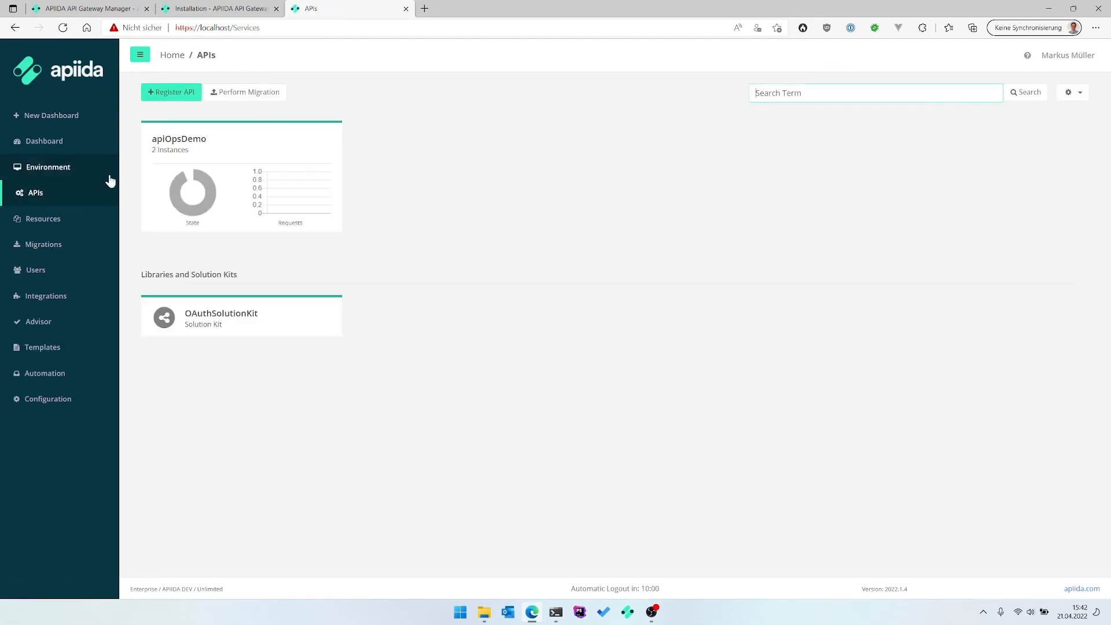
# Start an apiOpsDemo migration with target Production and Skip Indexing on, and prepare its mappings.
pyautogui.click(148, 154)
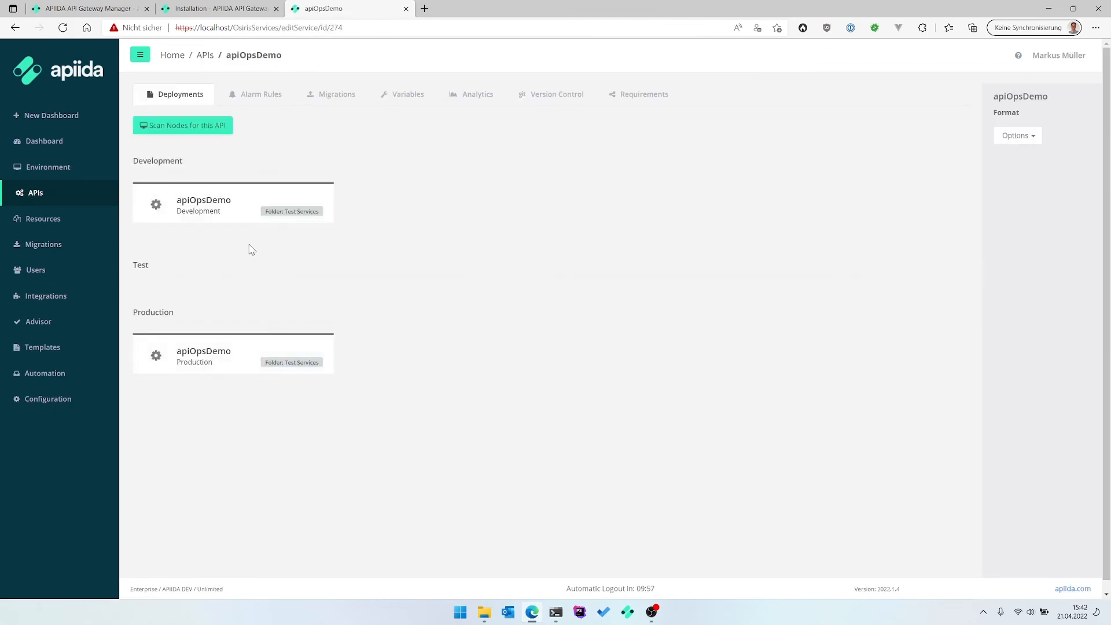
pyautogui.click(339, 98)
pyautogui.click(198, 129)
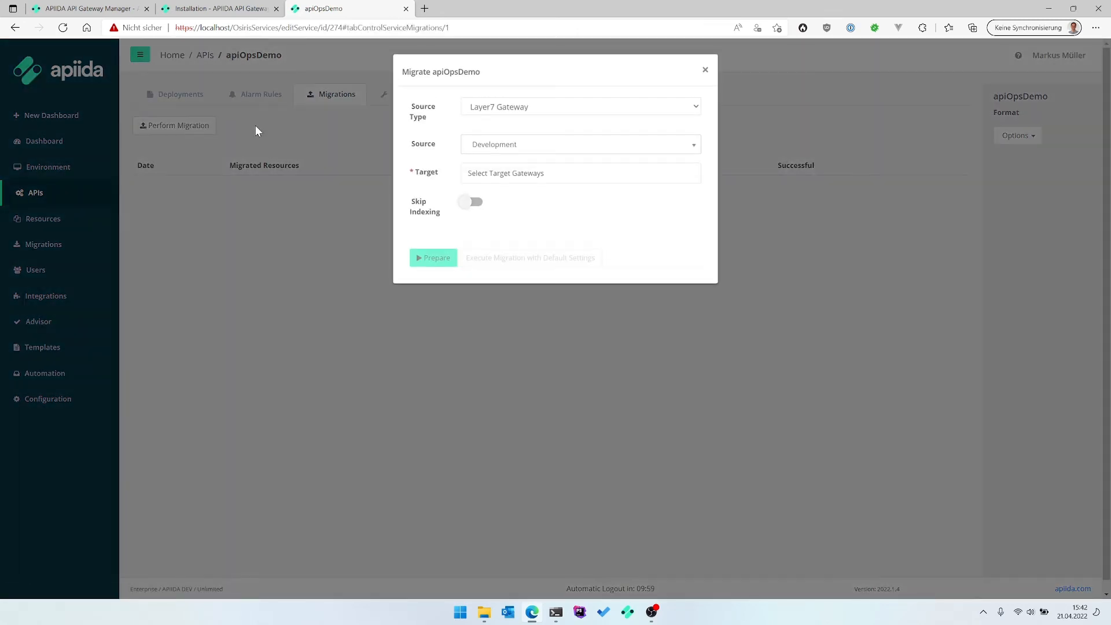
pyautogui.click(521, 172)
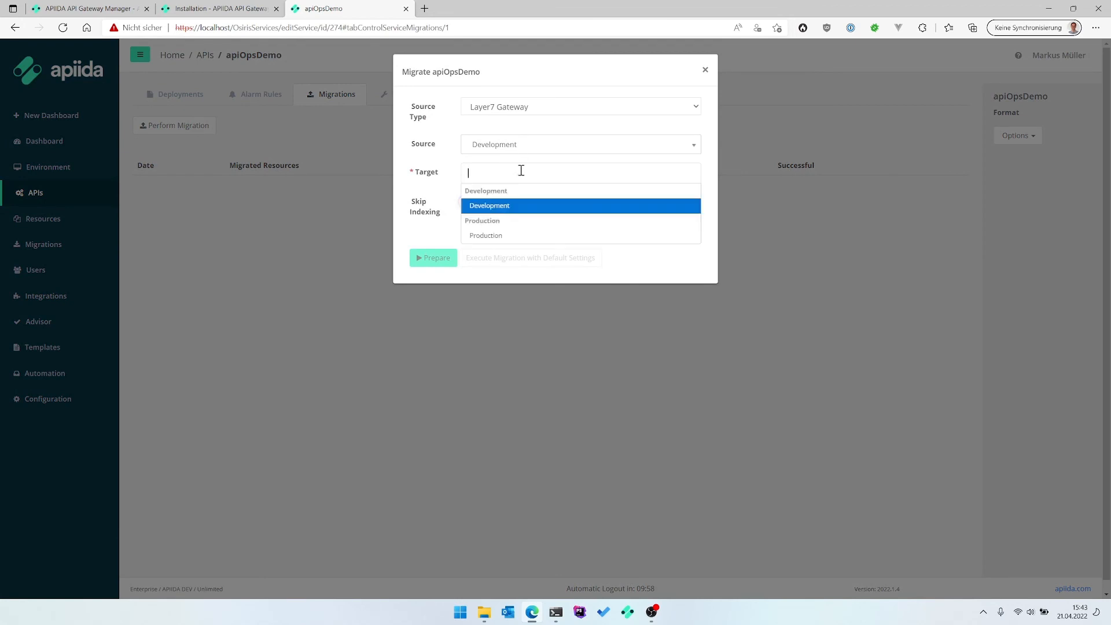
pyautogui.click(516, 234)
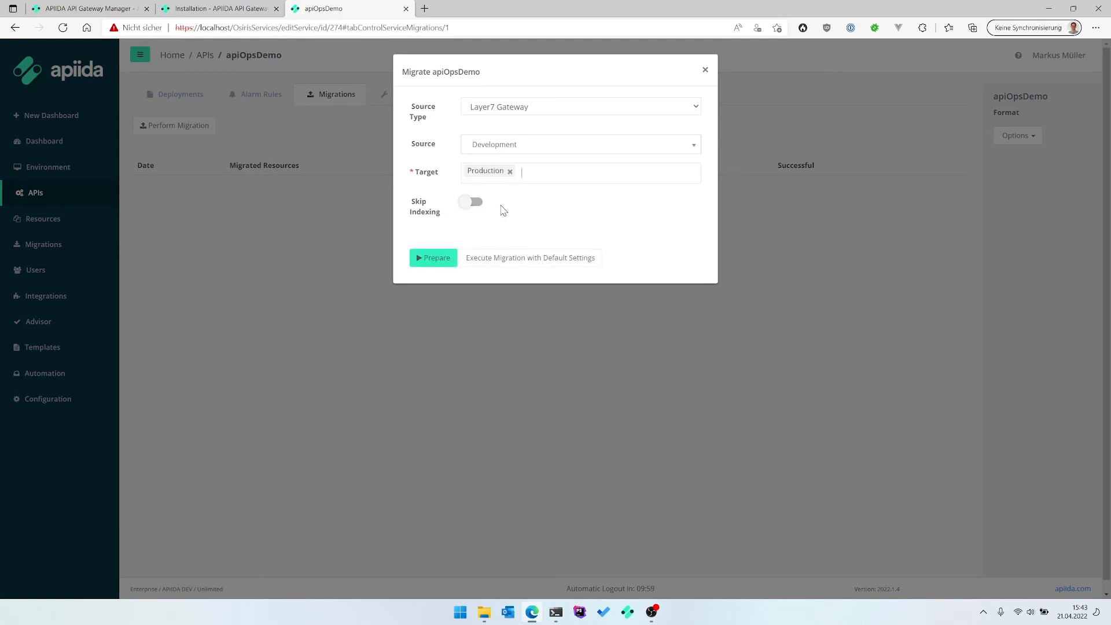
pyautogui.click(473, 203)
pyautogui.click(420, 258)
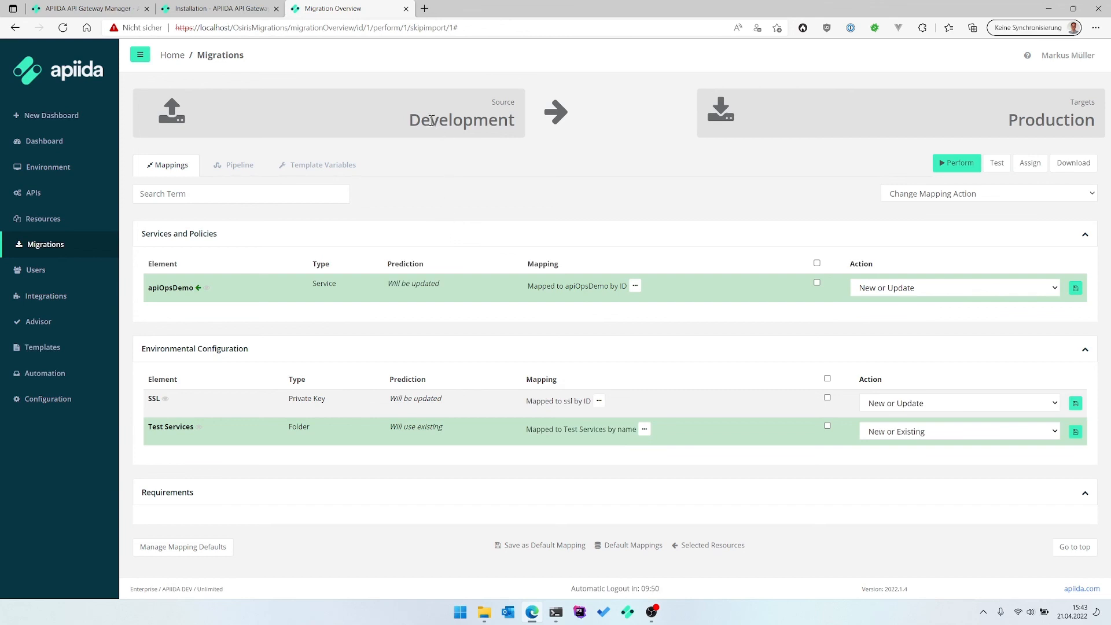
# Review the Development source, Production target and apiOpsDemo update prediction in the migration mappings.
pyautogui.moveTo(421, 120); pyautogui.dragTo(517, 121)
pyautogui.moveTo(1018, 120); pyautogui.dragTo(1065, 120)
pyautogui.click(852, 147)
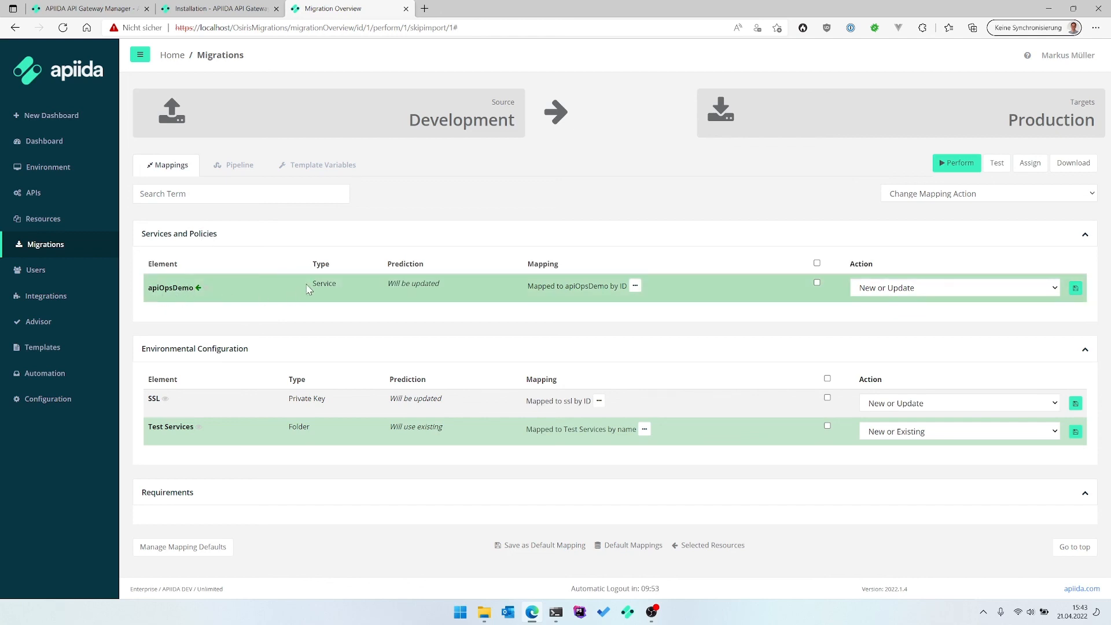
pyautogui.moveTo(396, 283); pyautogui.dragTo(451, 287)
pyautogui.click(451, 288)
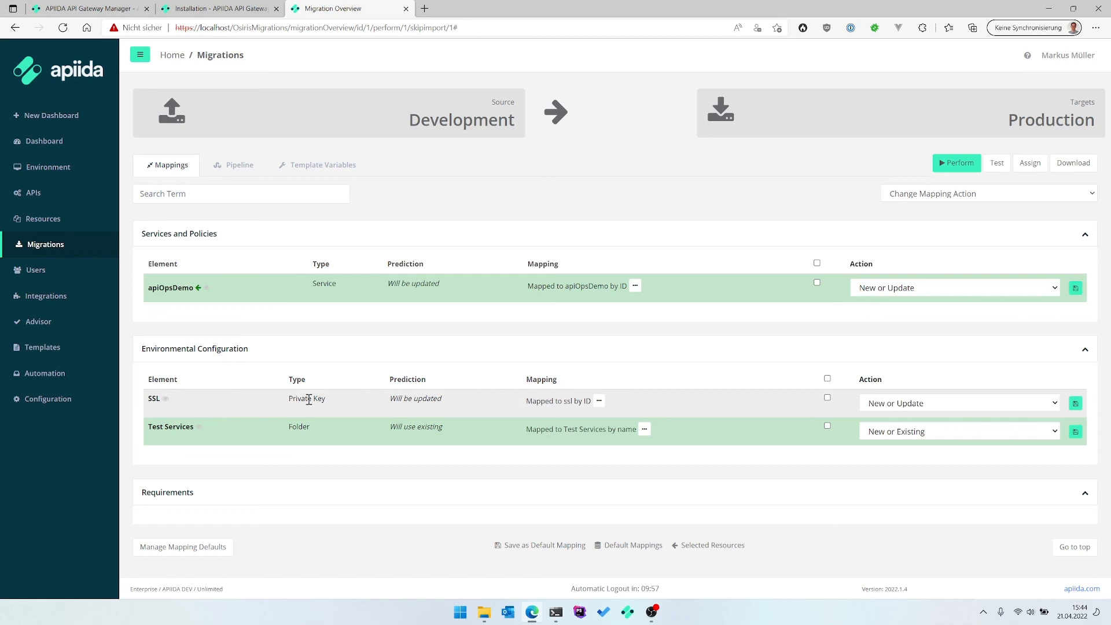
# Set the SSL private key's action to Ignore, save it, and perform the migration to Production.
pyautogui.moveTo(373, 402); pyautogui.dragTo(476, 405)
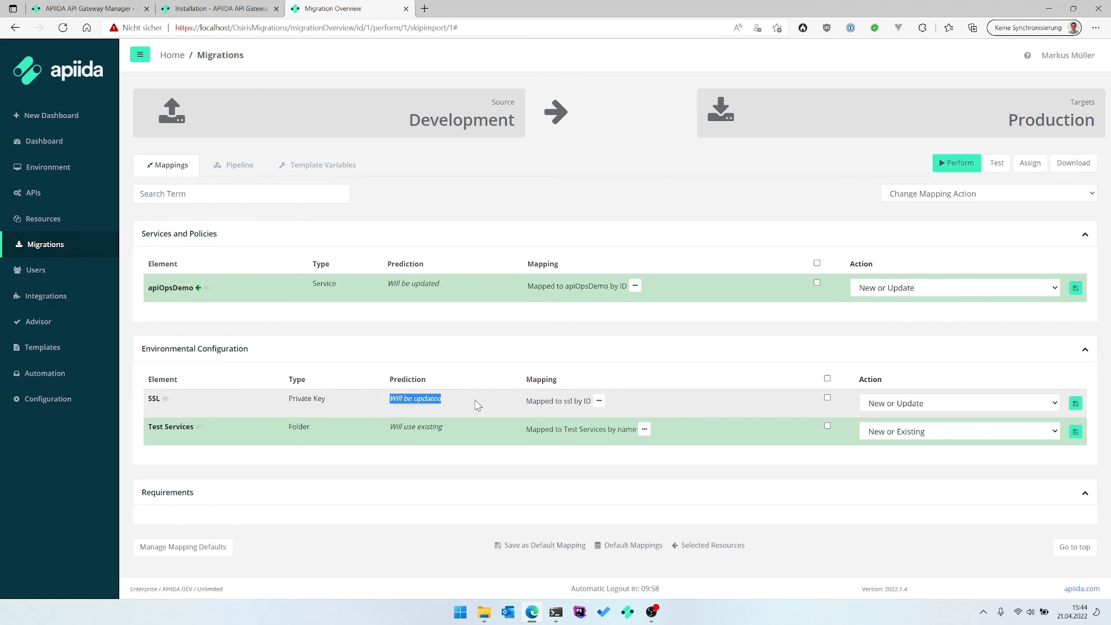
pyautogui.click(478, 405)
pyautogui.click(1025, 405)
pyautogui.click(886, 463)
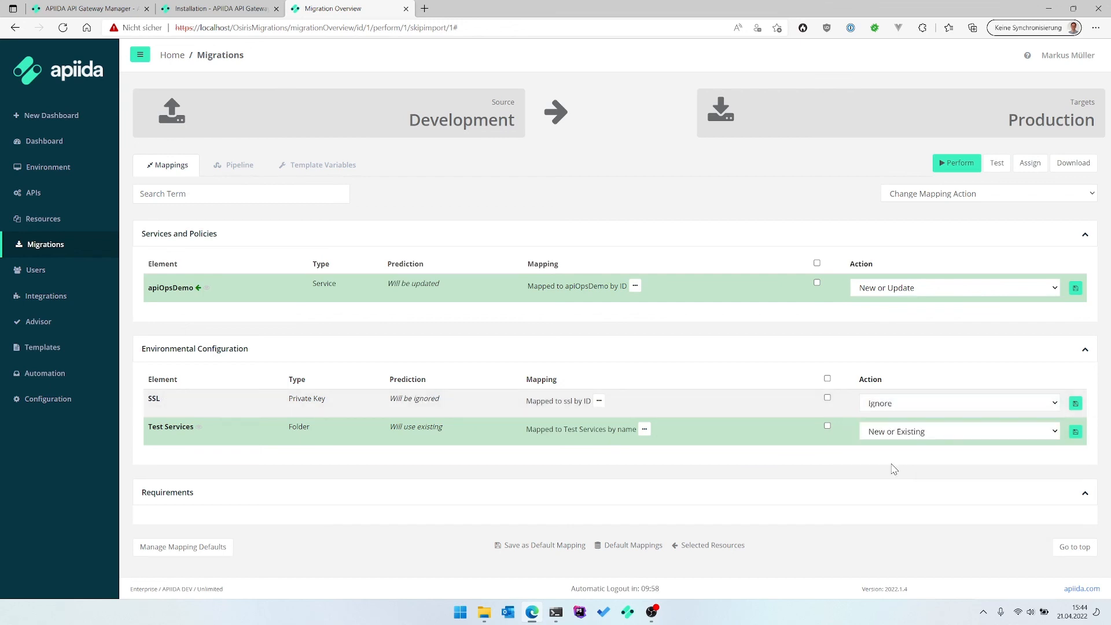
pyautogui.click(1076, 405)
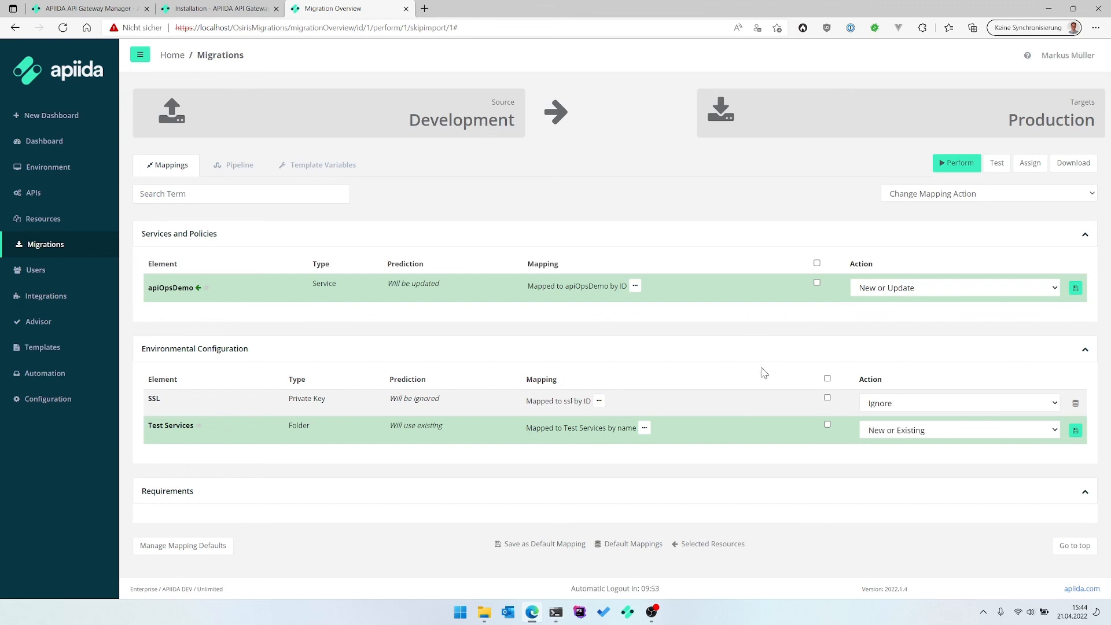
pyautogui.click(956, 163)
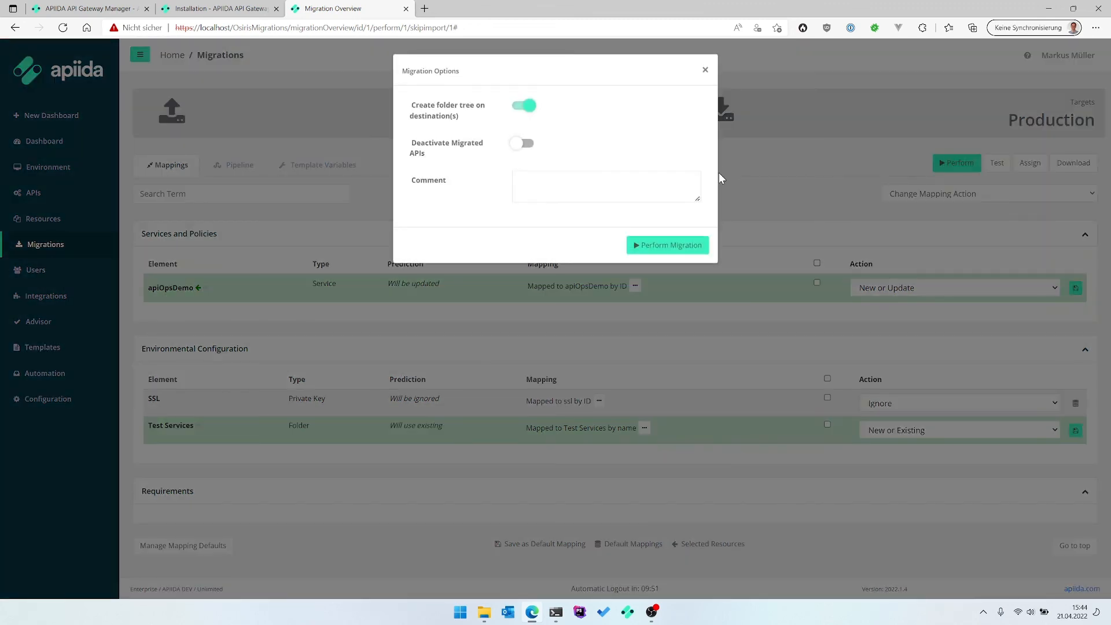
pyautogui.click(700, 247)
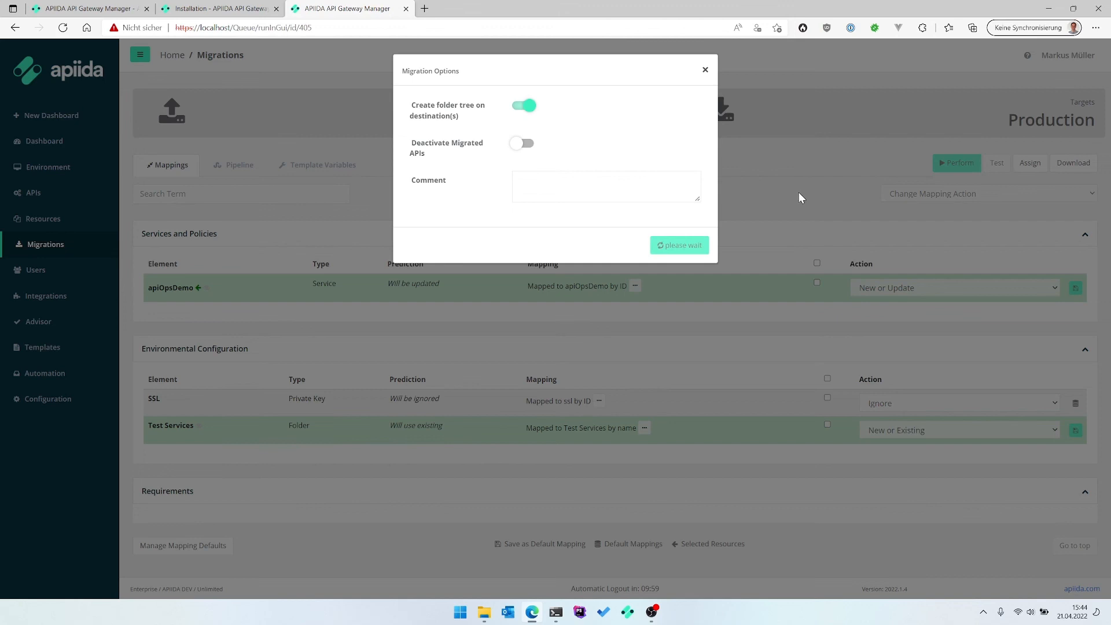